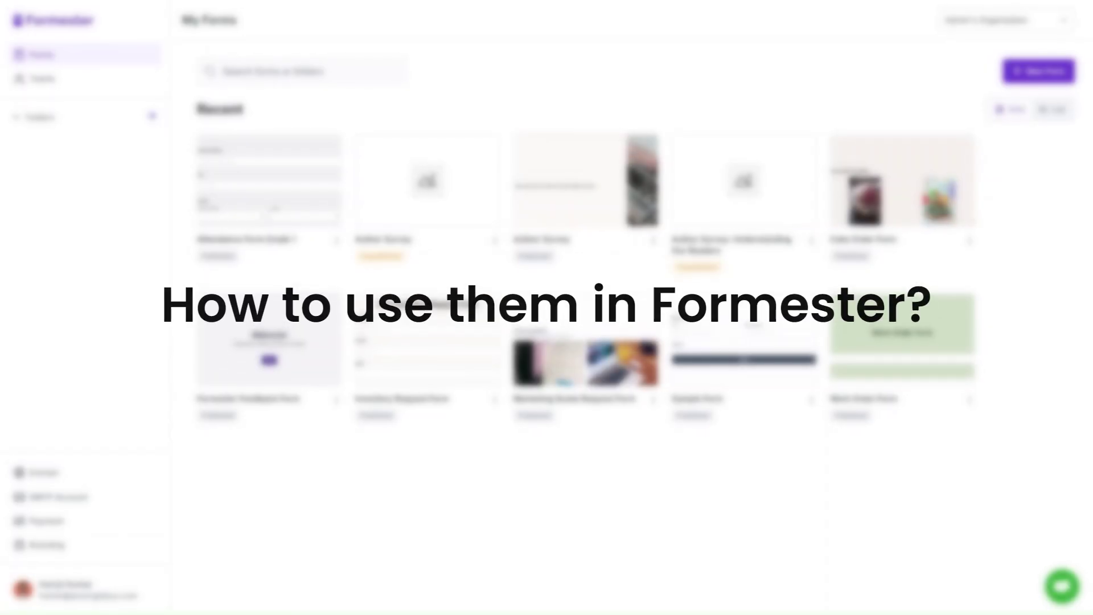
Open the Cake Order Form in the builder and look through its fields and the elements available to add.
mouse_move(894, 162)
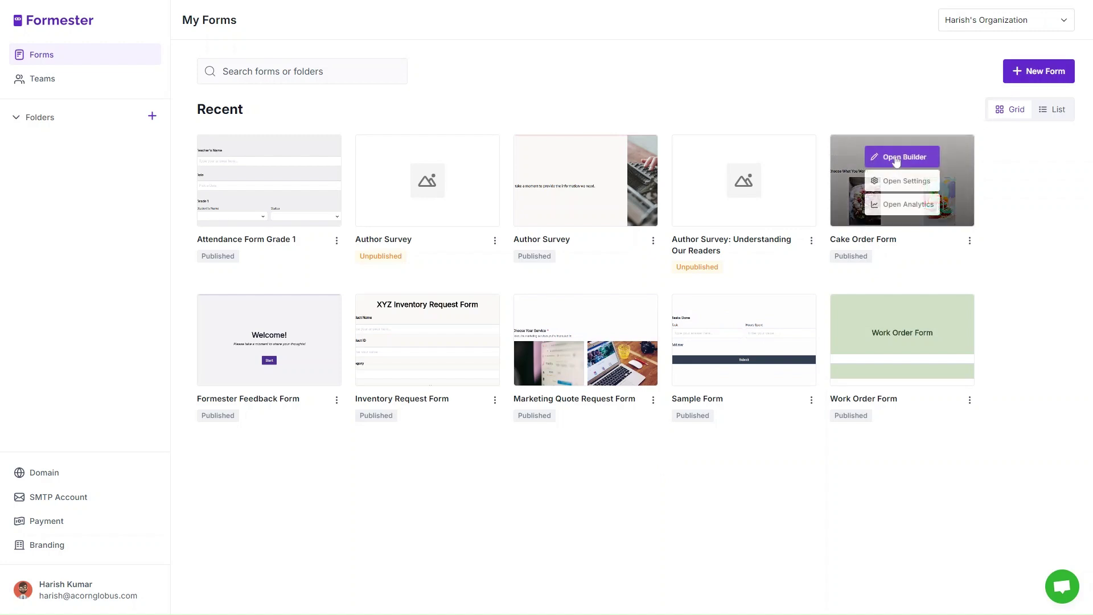
click(901, 158)
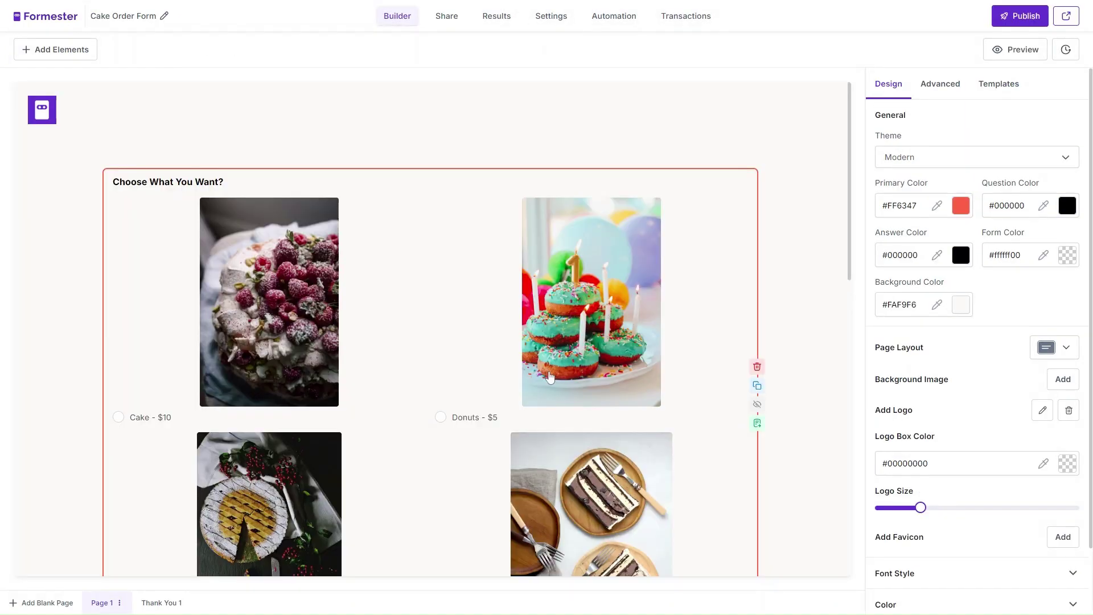
scroll(550, 376, down, 9)
scroll(549, 376, up, 9)
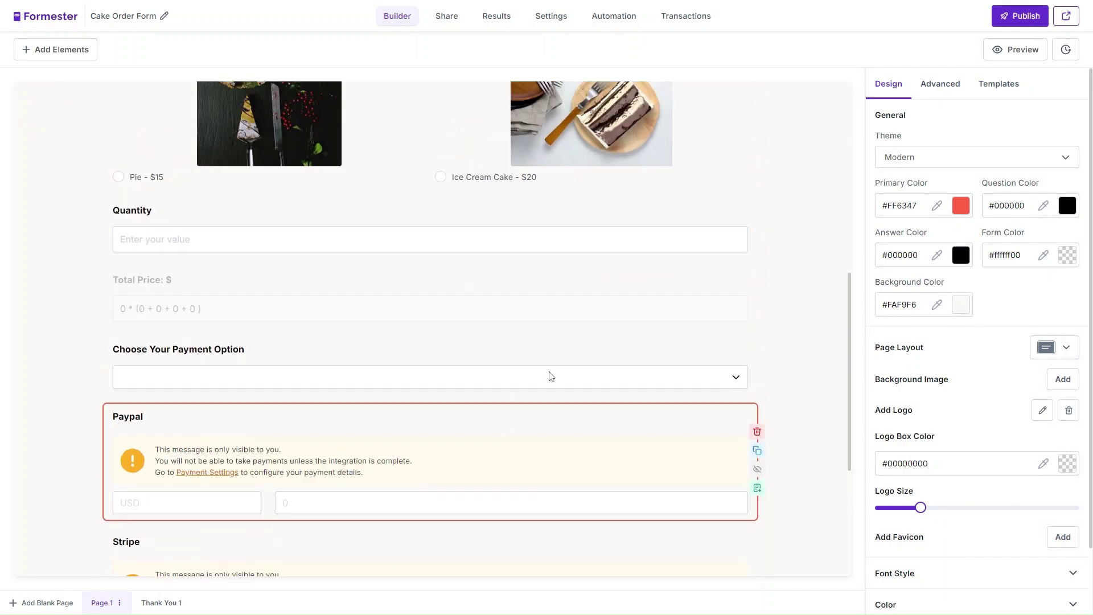
scroll(390, 276, down, 13)
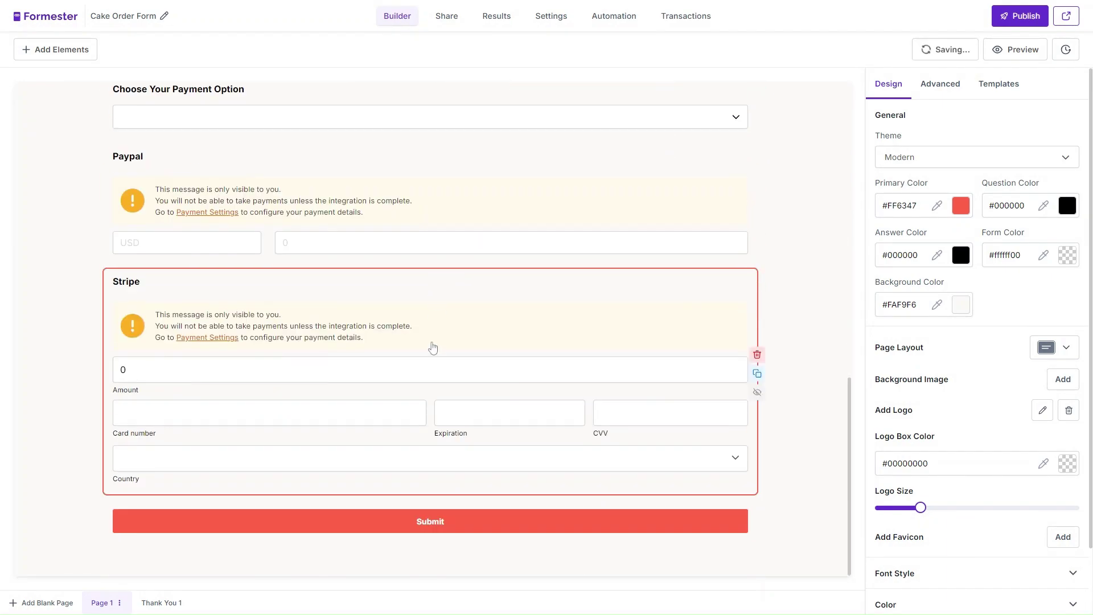
scroll(434, 347, up, 7)
scroll(433, 347, up, 6)
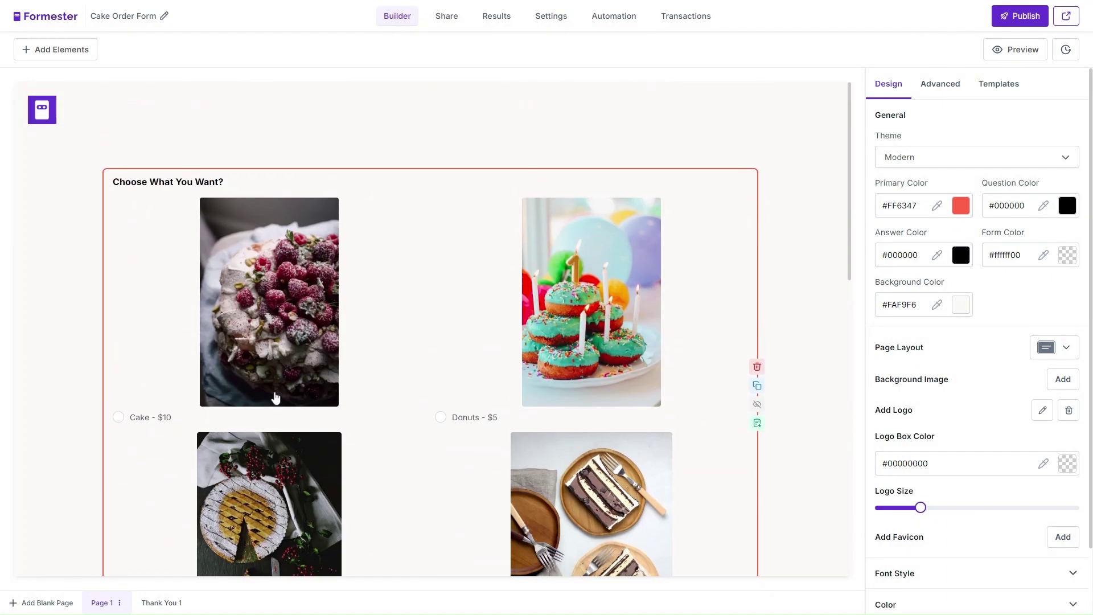
scroll(276, 395, down, 3)
click(60, 50)
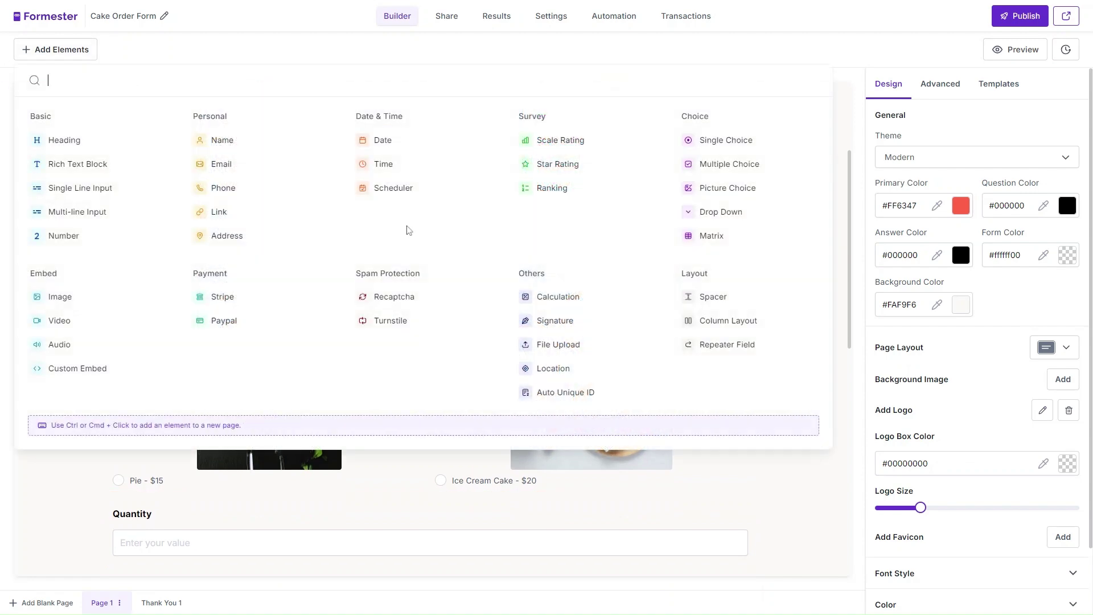
click(783, 505)
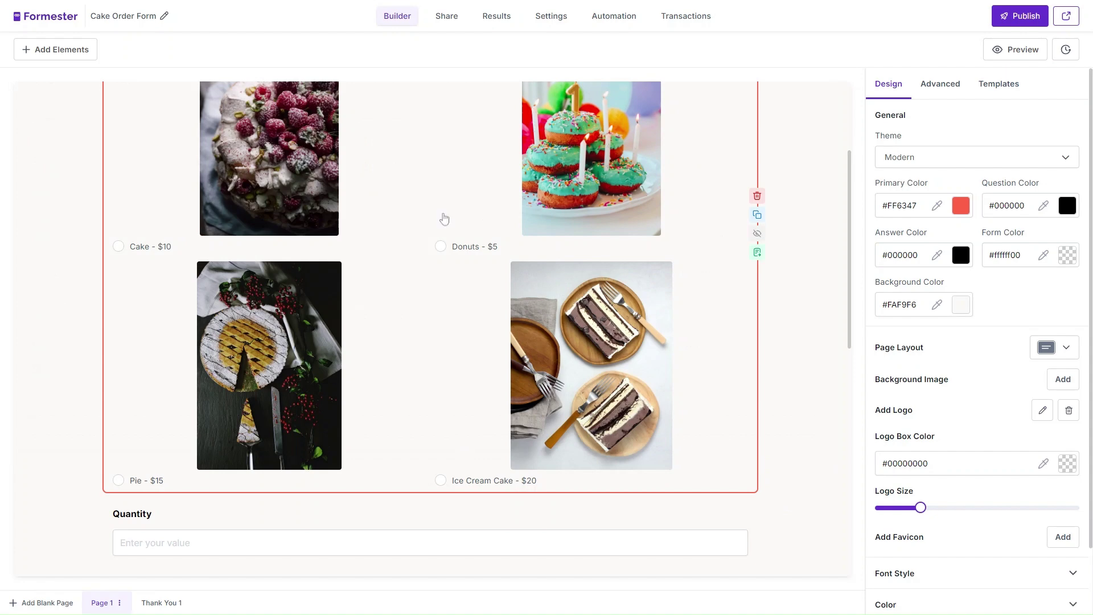
Delete the Total Price calculation field below the Quantity field.
scroll(422, 291, down, 3)
click(163, 353)
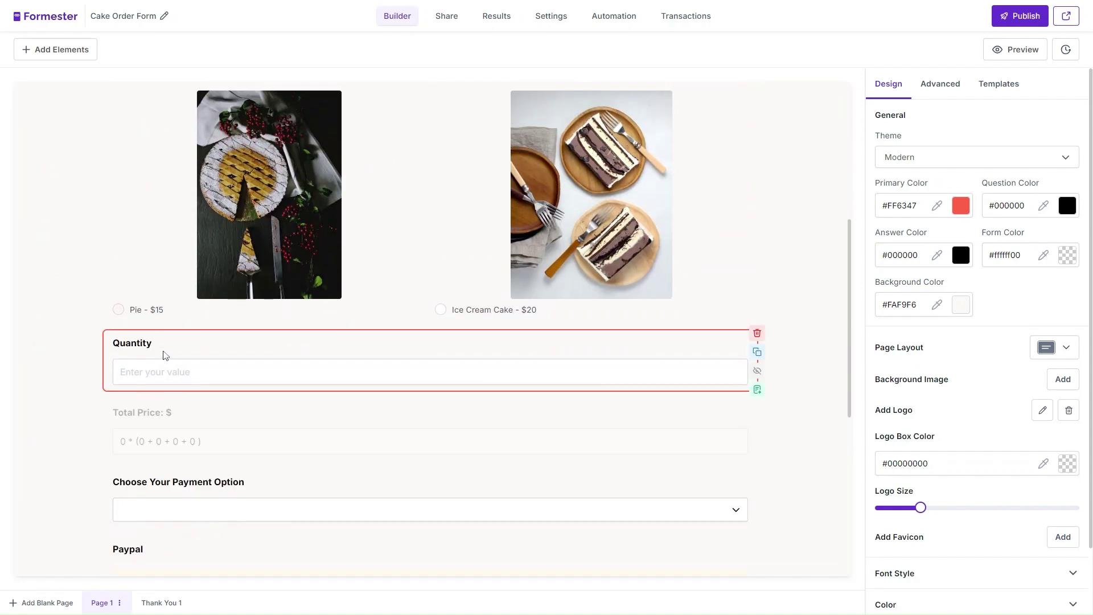
scroll(164, 353, down, 3)
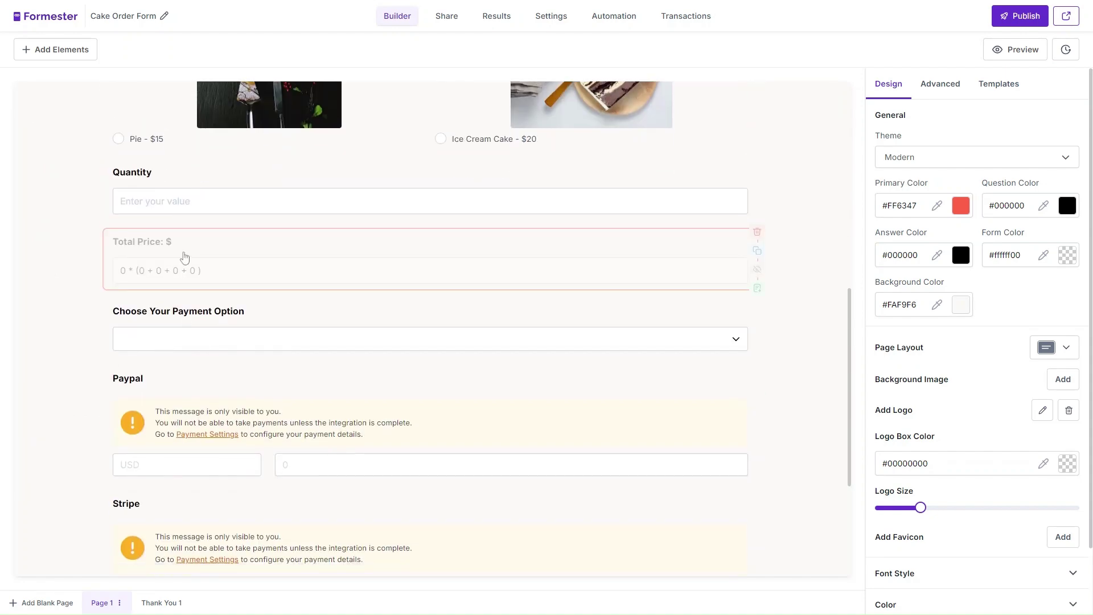
click(185, 257)
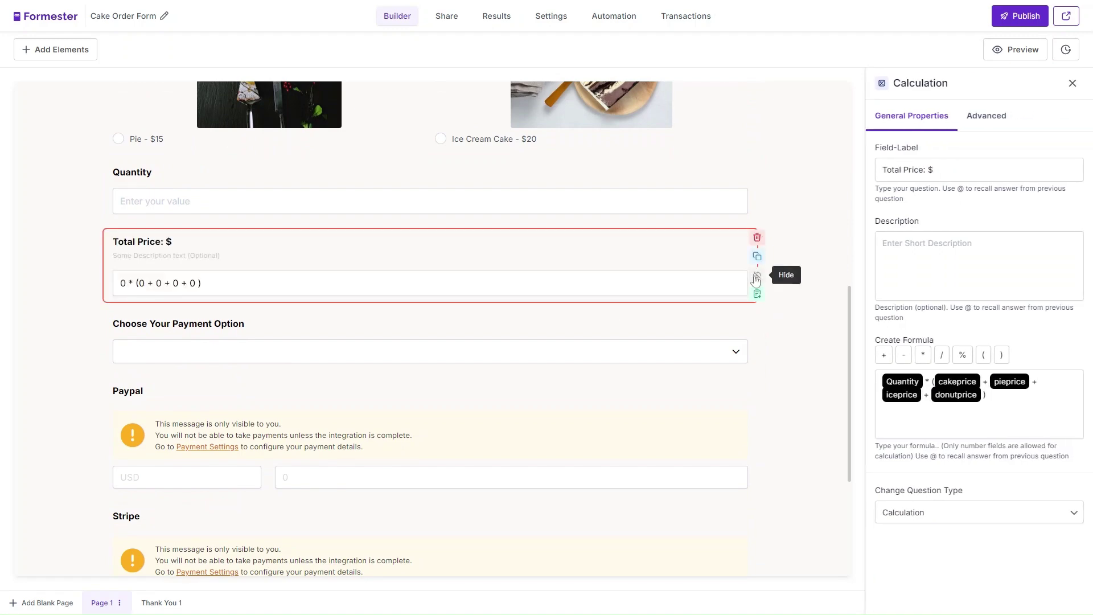
drag(998, 398, 878, 387)
click(758, 243)
click(592, 384)
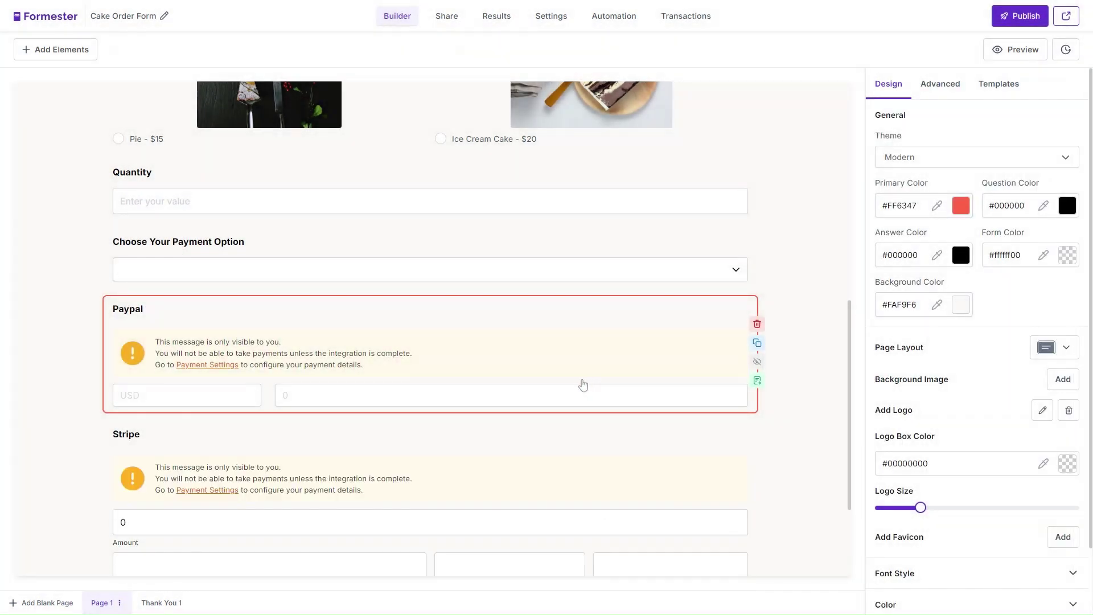
Insert a Calculation element between the Quantity and Choose Your Payment Option fields.
scroll(498, 316, down, 3)
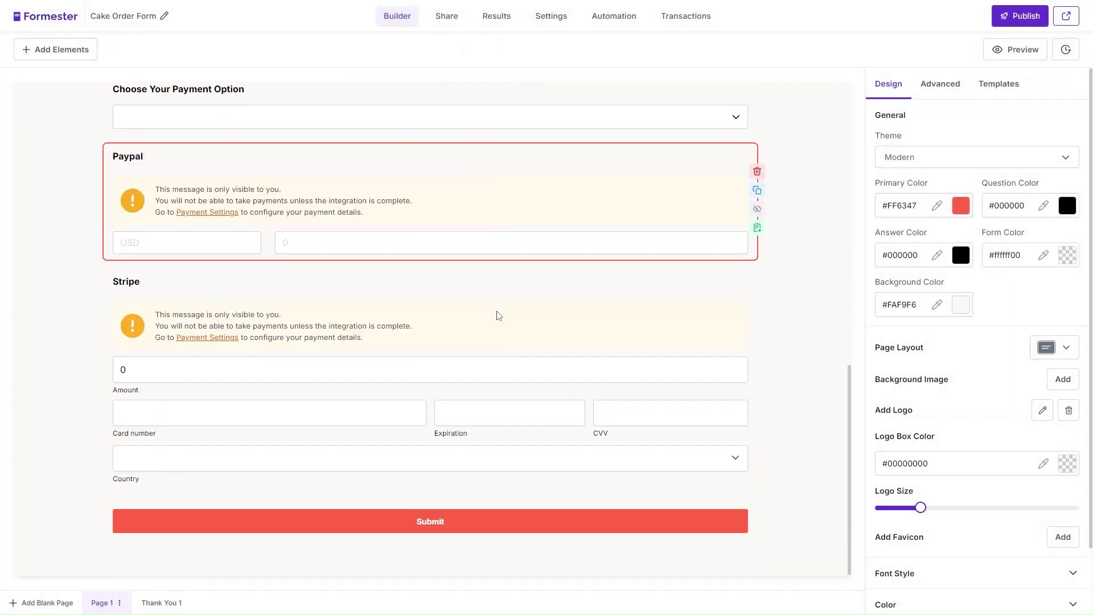
scroll(498, 325, up, 7)
click(220, 447)
scroll(220, 357, up, 3)
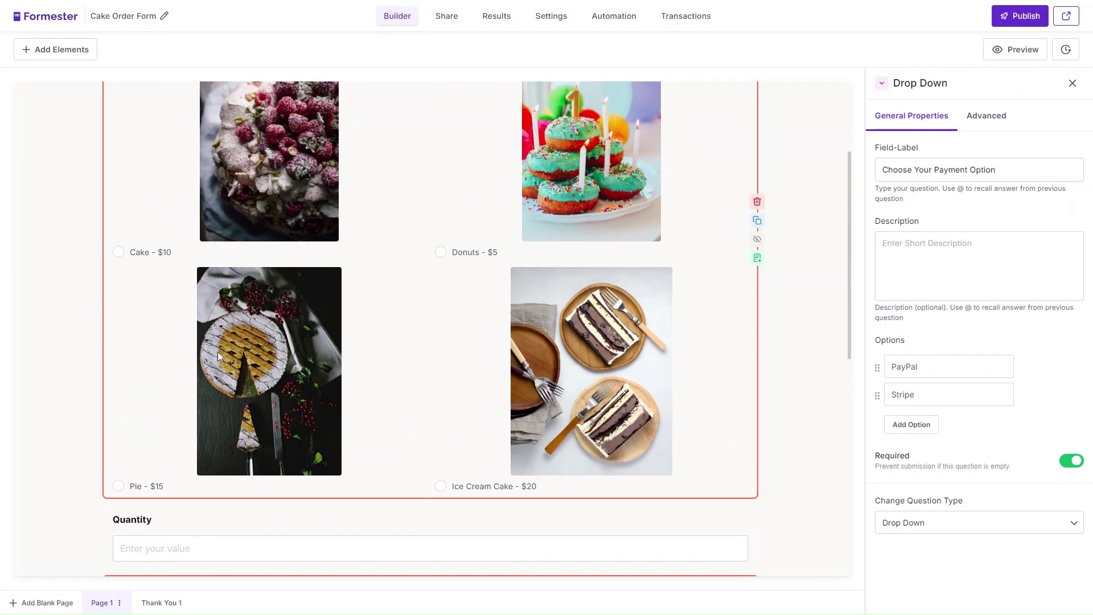
click(80, 54)
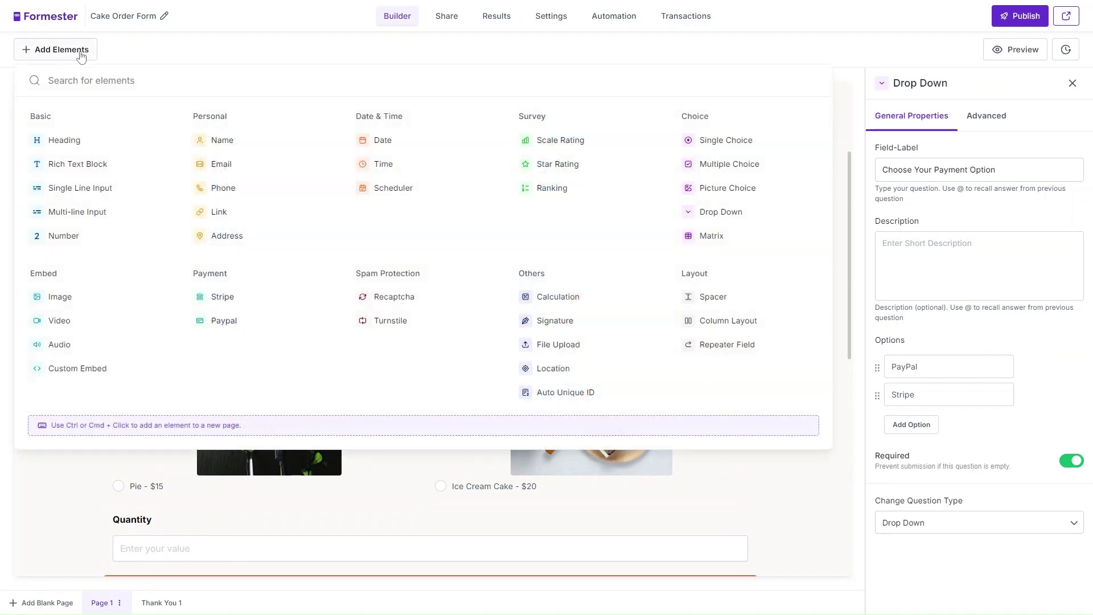
click(550, 305)
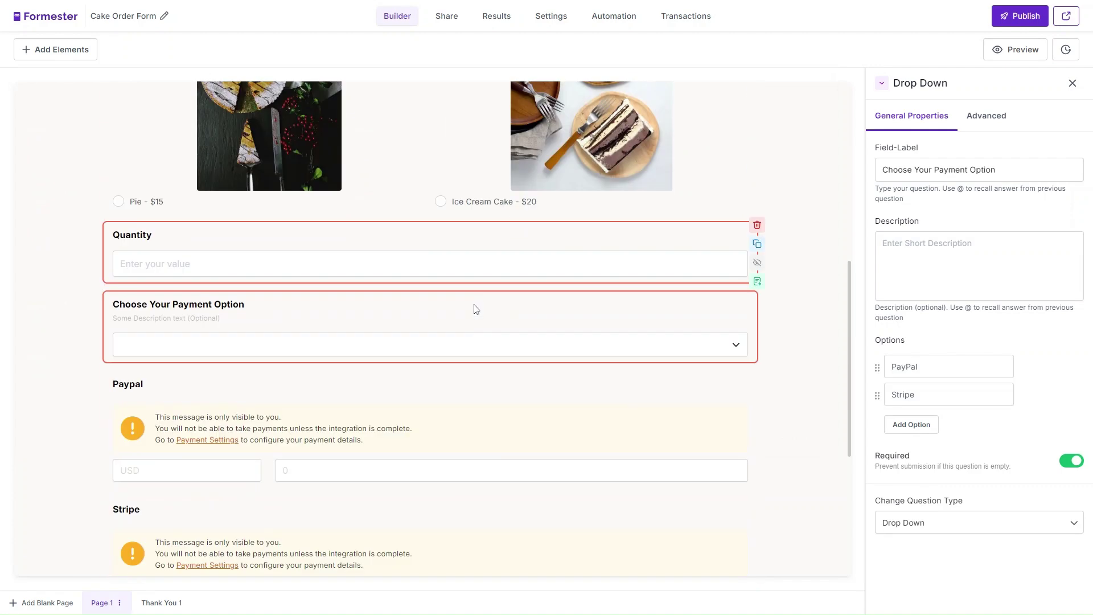
drag(416, 463, 427, 354)
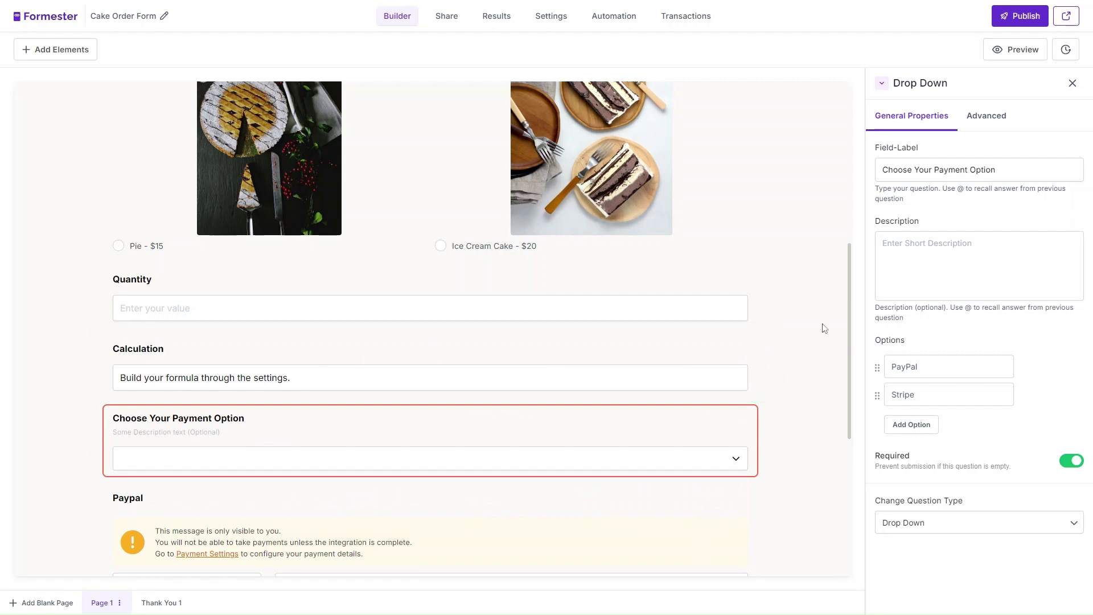
Label the new calculation field "Total Price $".
click(590, 367)
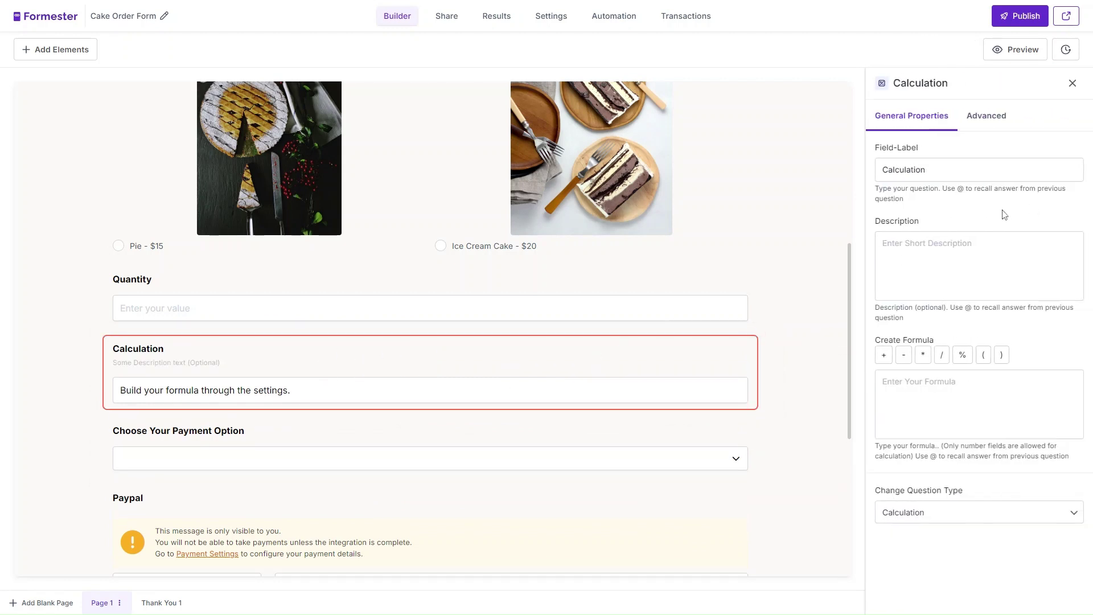
click(911, 169)
double_click(911, 169)
text(Total Price $)
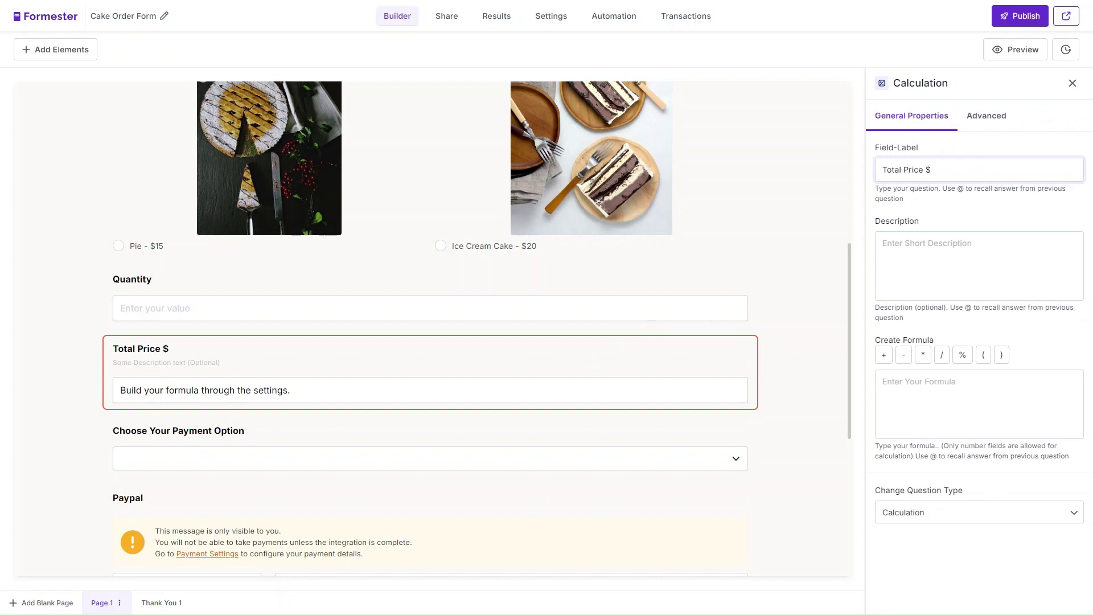
Build the Total Price $ formula as Quantity * cakeprice, then close the field's settings.
click(979, 405)
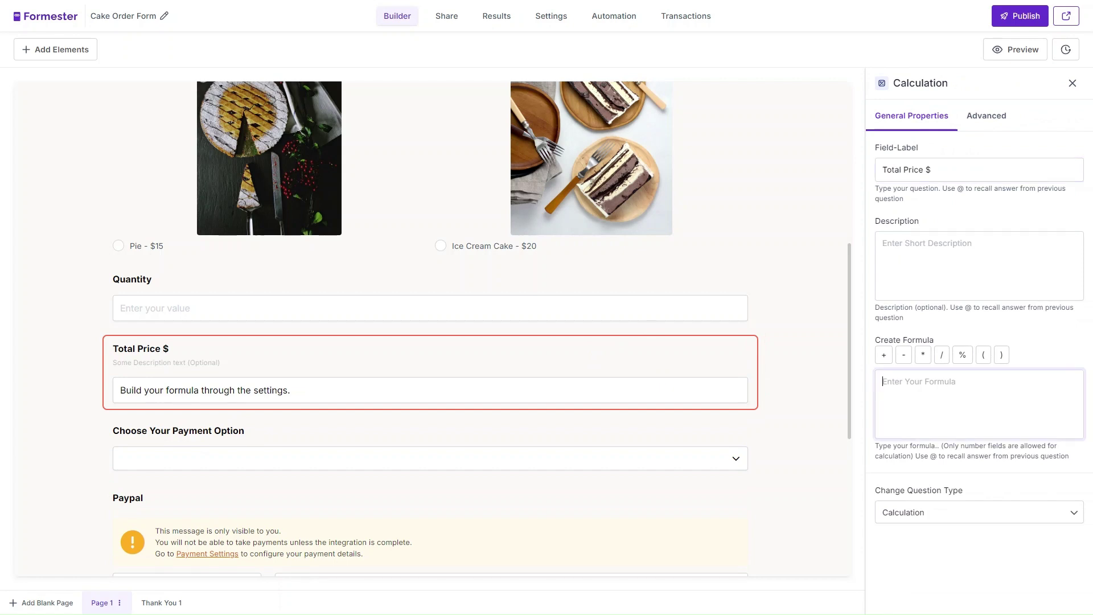
text(@)
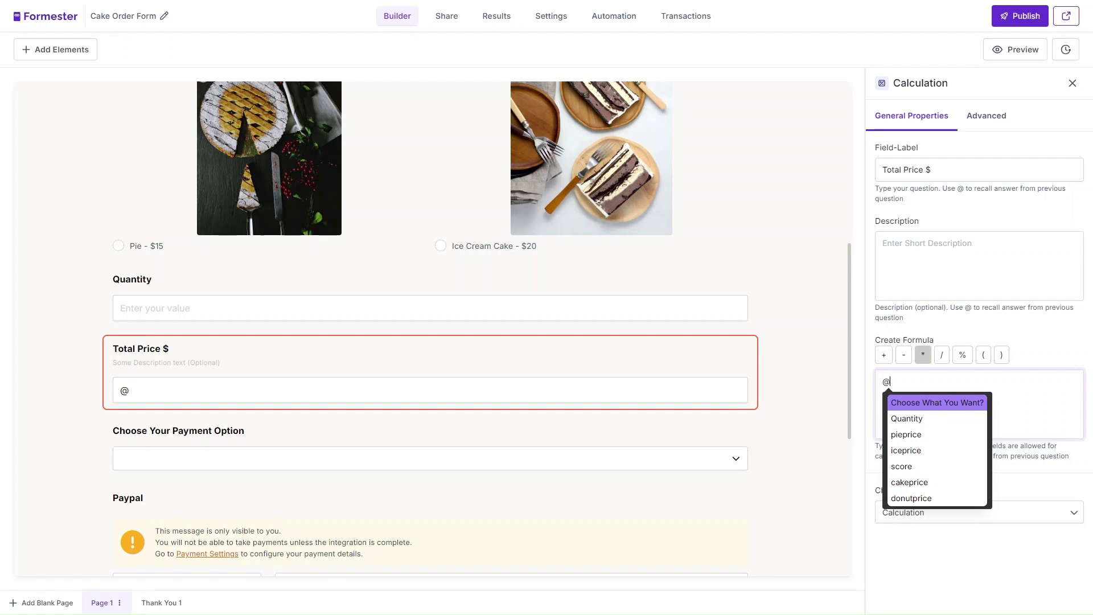
click(907, 421)
click(923, 354)
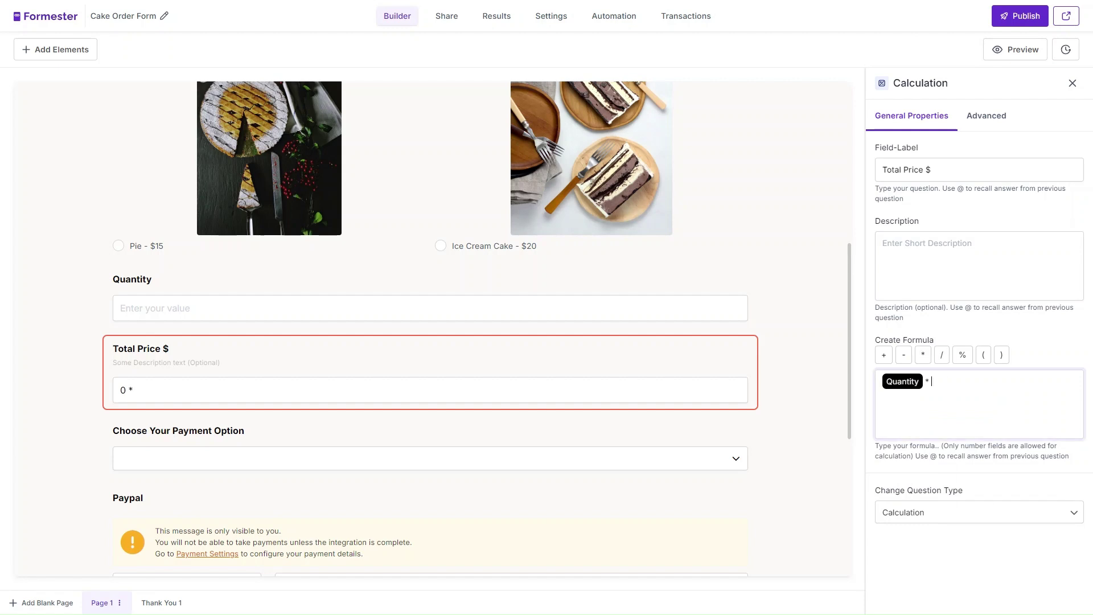
text(@)
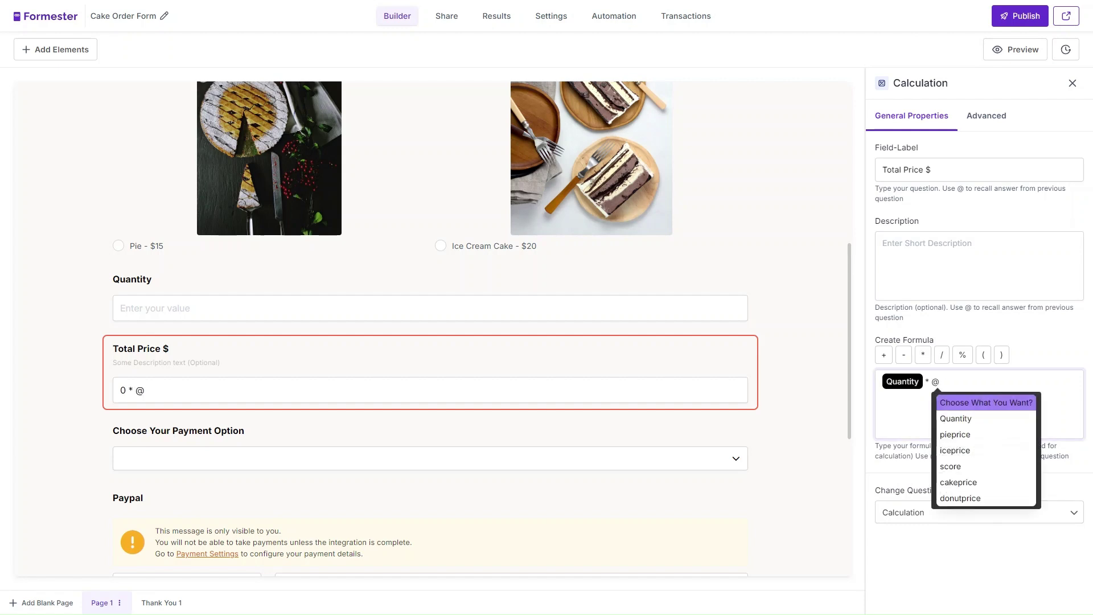
click(963, 483)
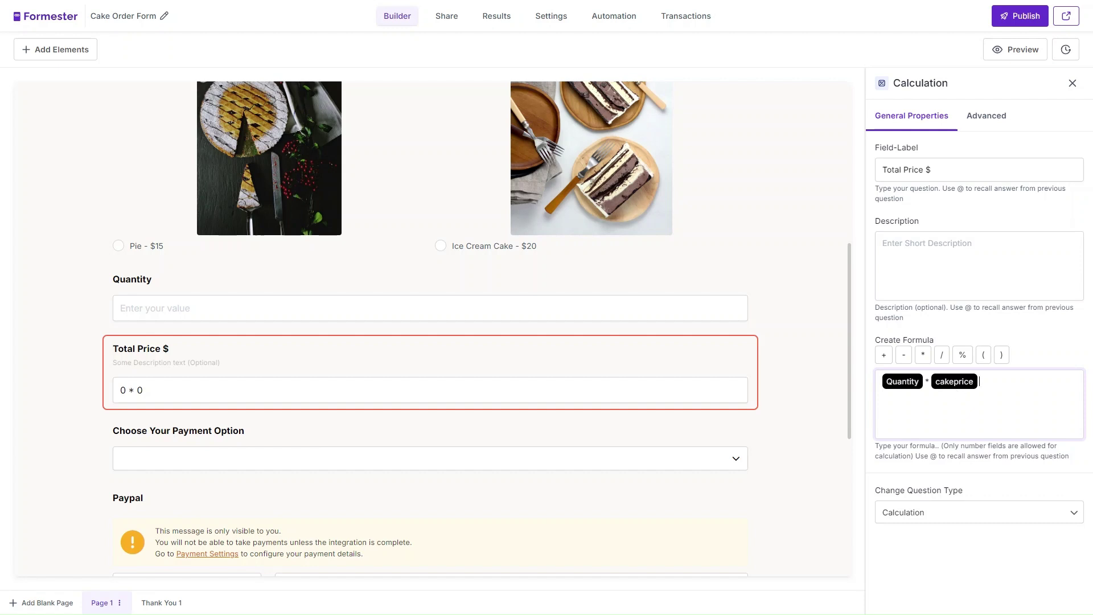
click(1073, 84)
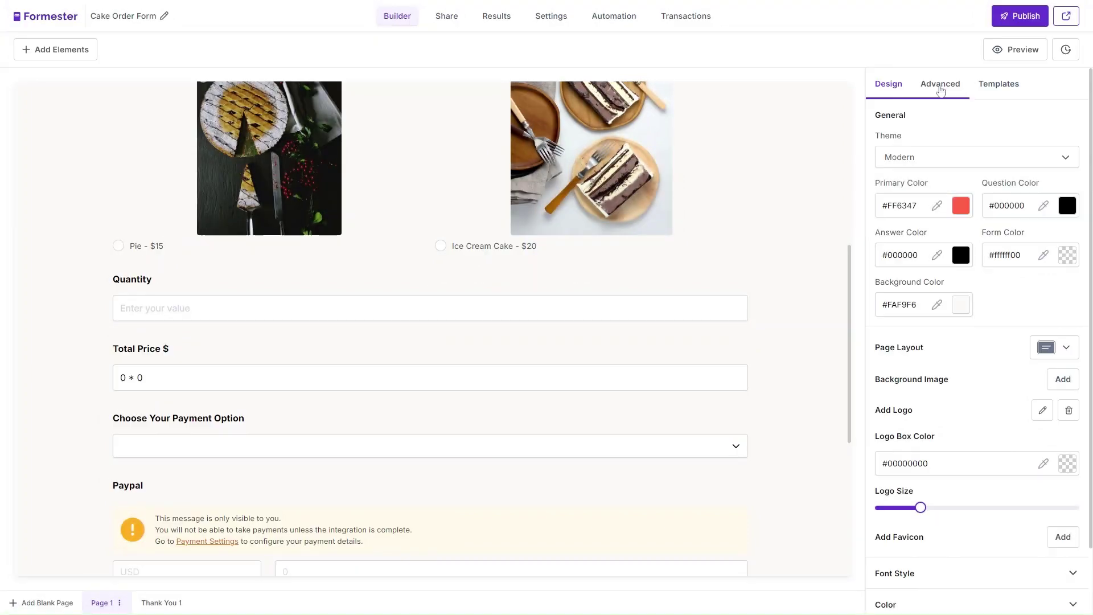
click(940, 86)
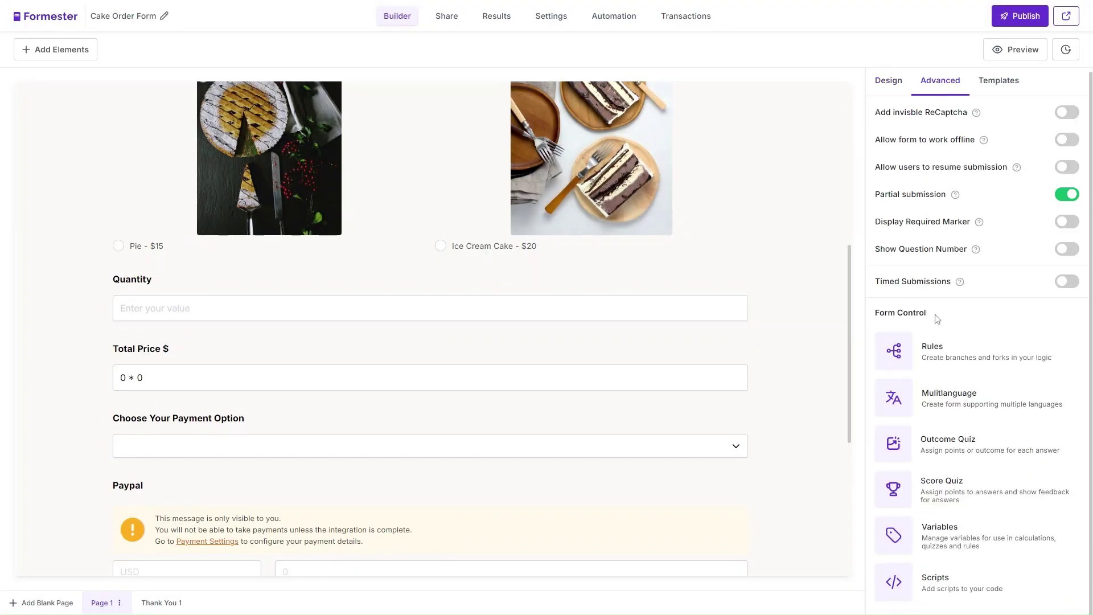
double_click(940, 527)
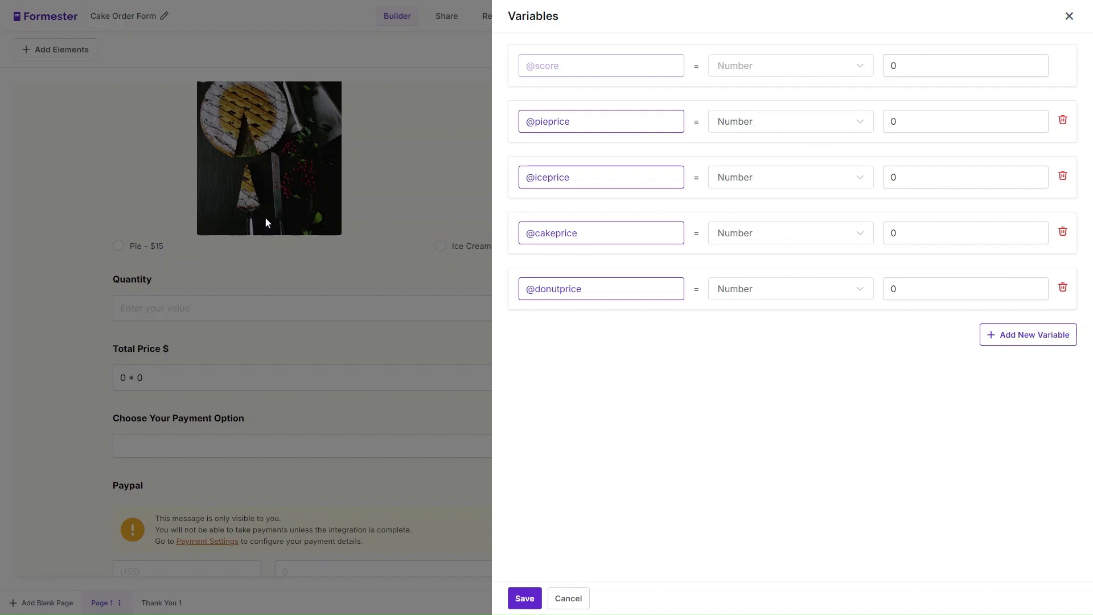
click(786, 289)
click(782, 337)
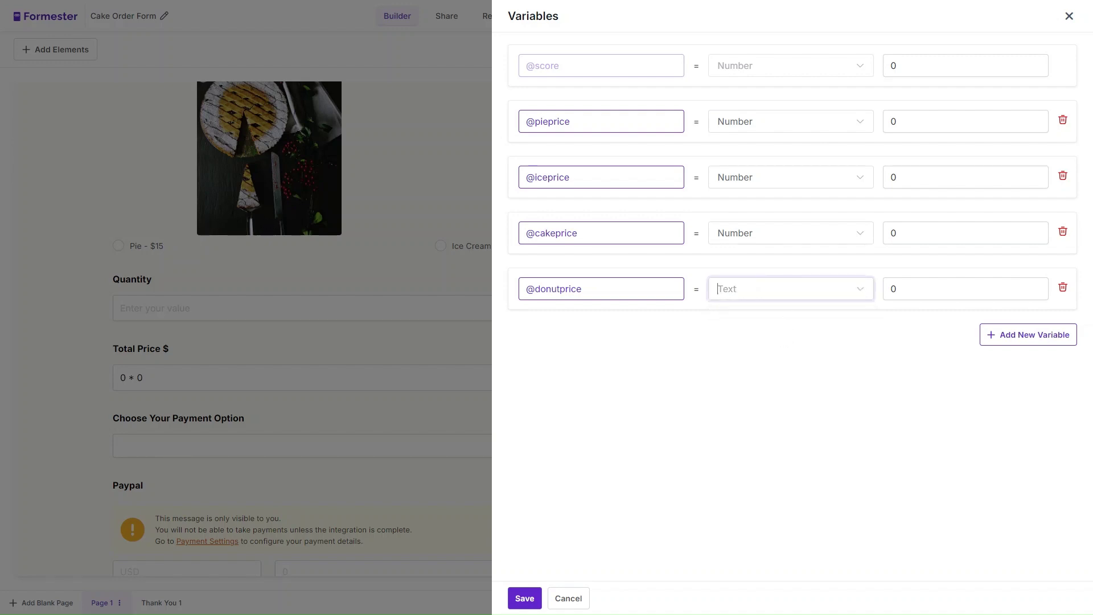
click(774, 316)
click(822, 341)
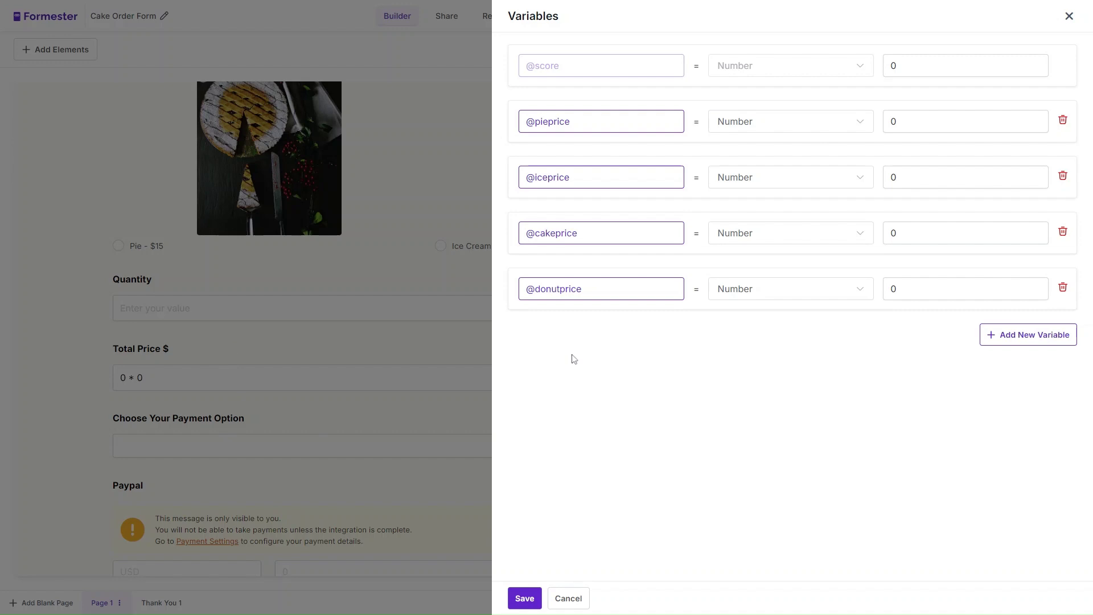
click(534, 606)
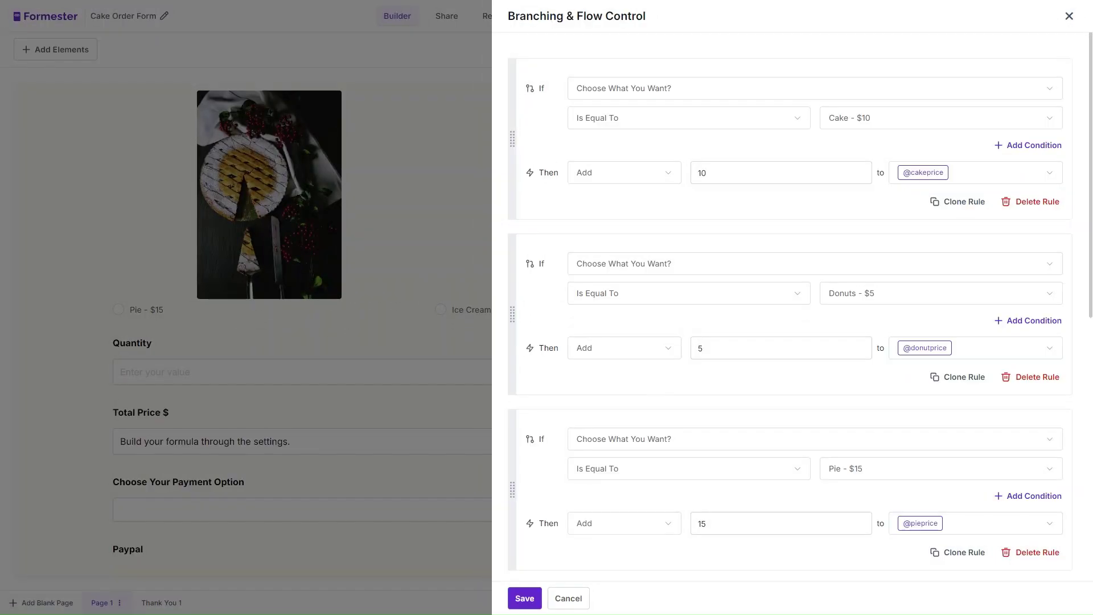
Examine the branching rules that add each item's price to its variable and show the chosen payment field.
click(623, 89)
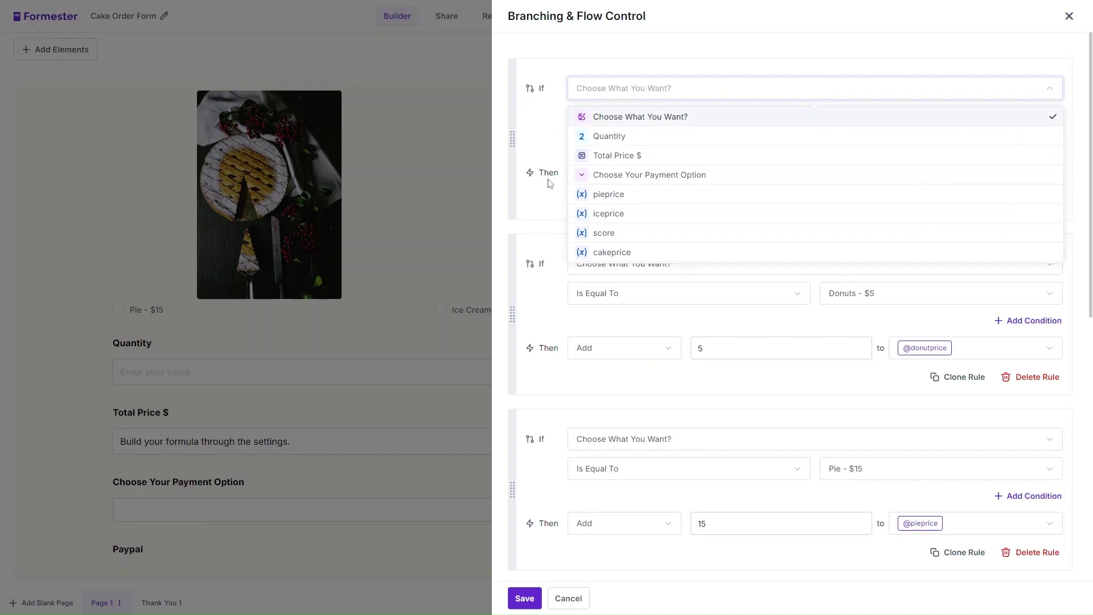
click(611, 118)
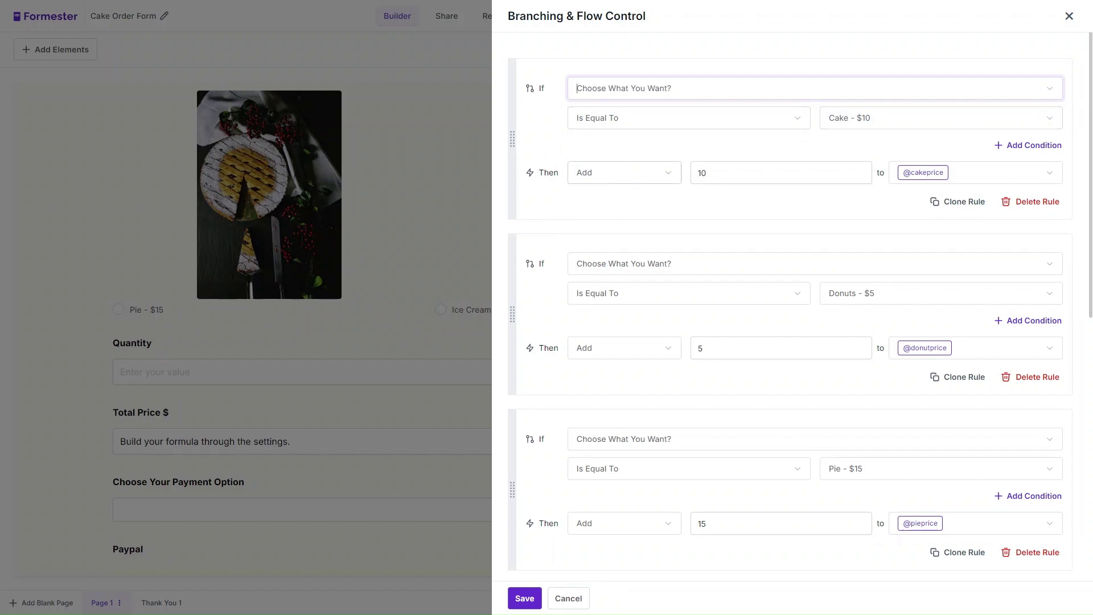
click(706, 173)
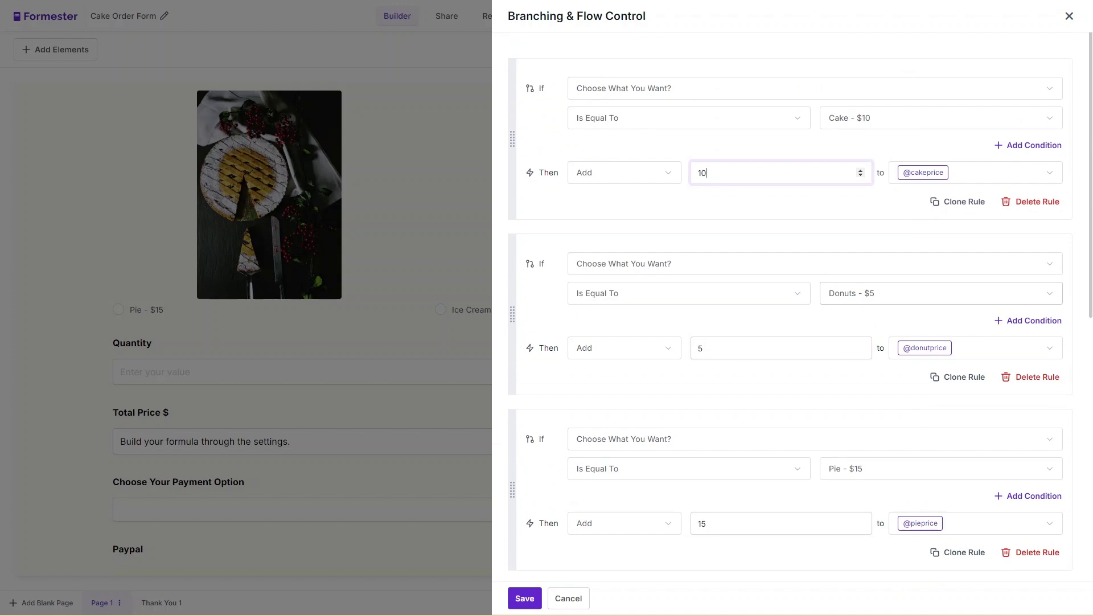
scroll(934, 353, down, 3)
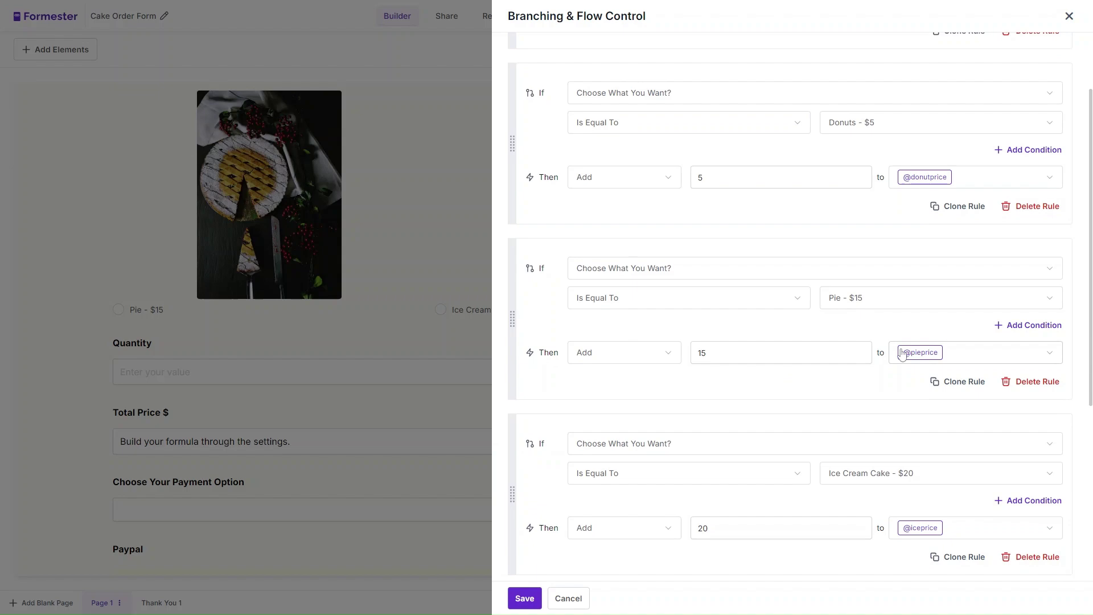
scroll(903, 353, down, 3)
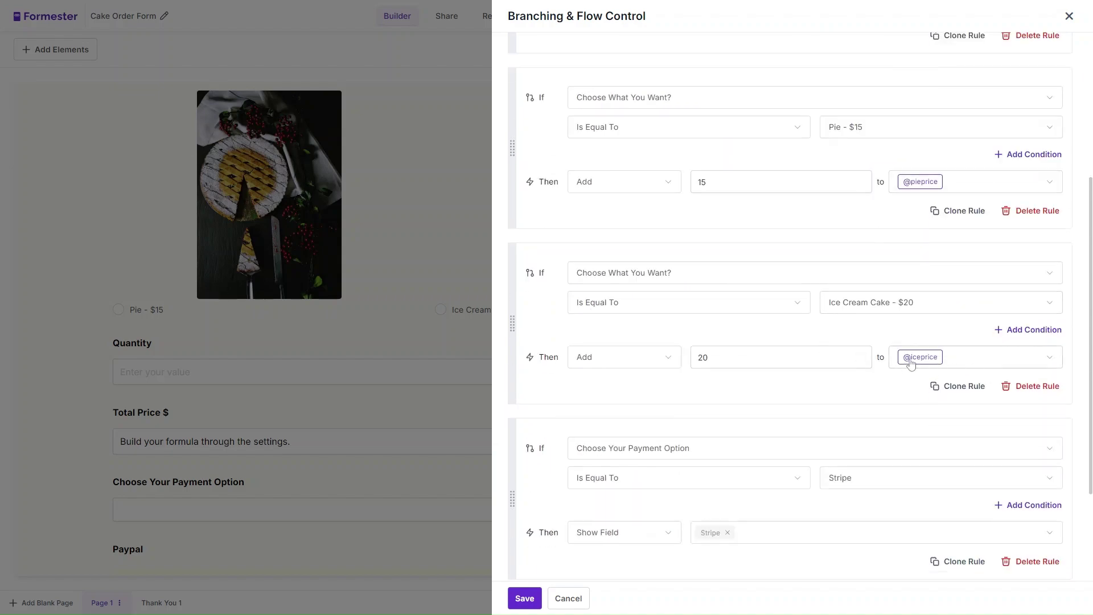
scroll(910, 363, down, 4)
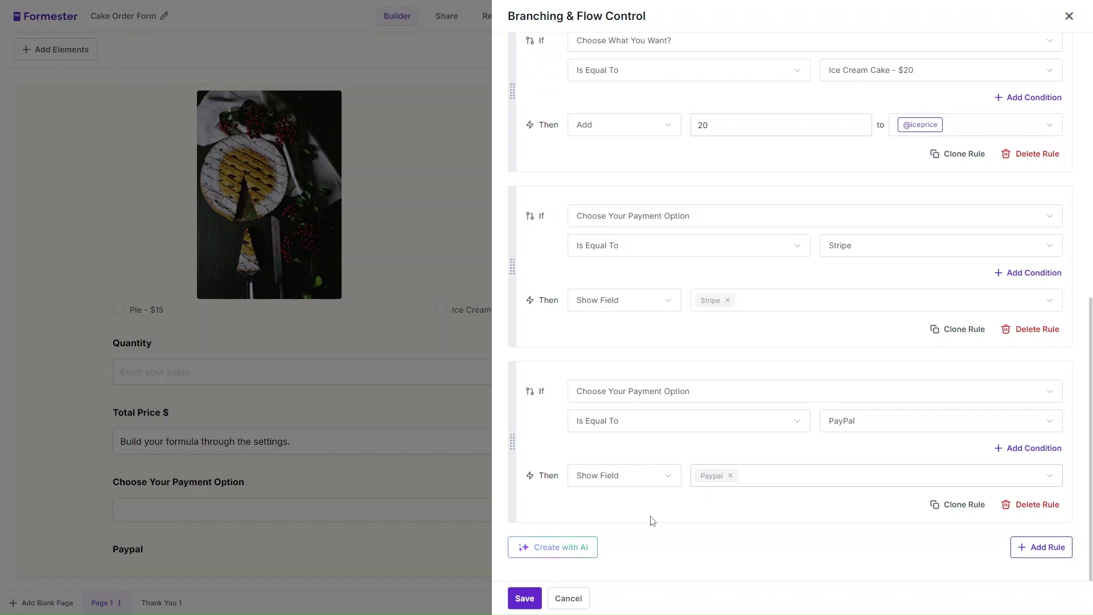
Open the AI rule creation prompt, close it without creating anything, and save the branching rules.
click(576, 551)
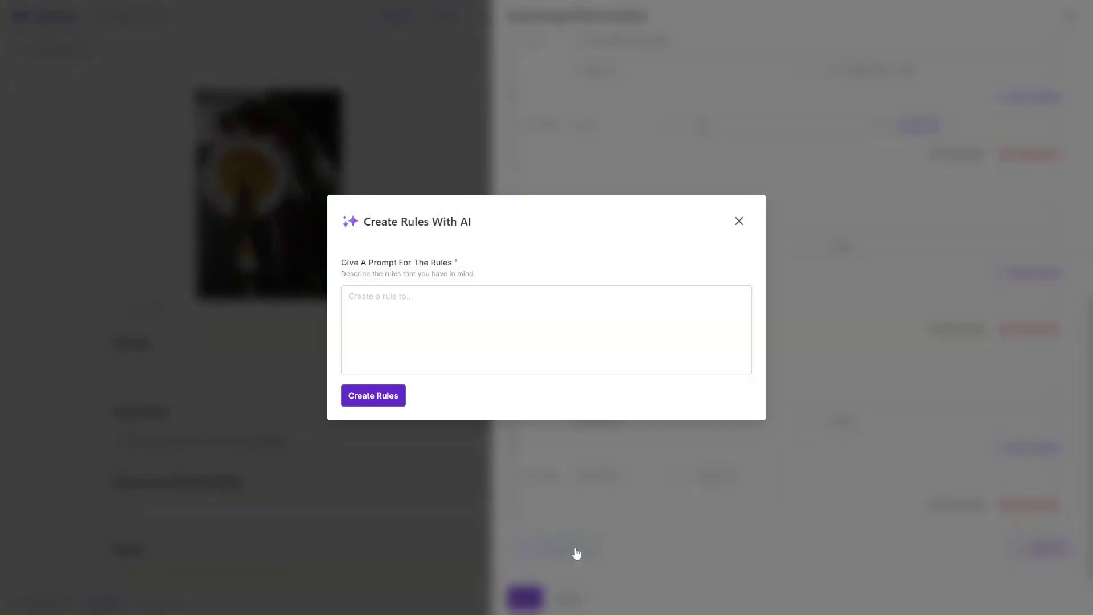
click(356, 307)
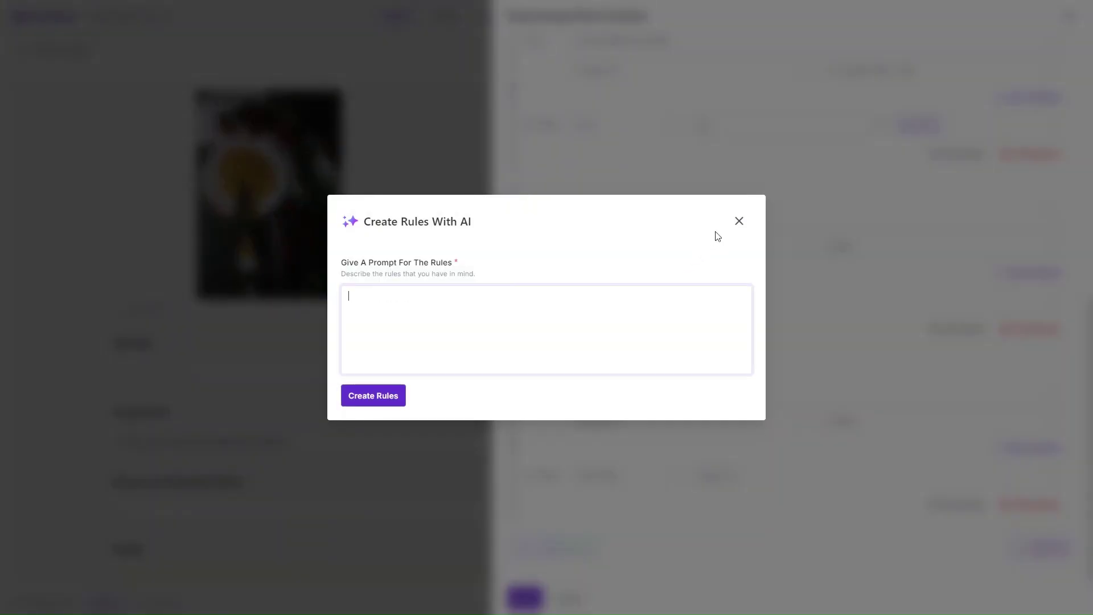
click(739, 221)
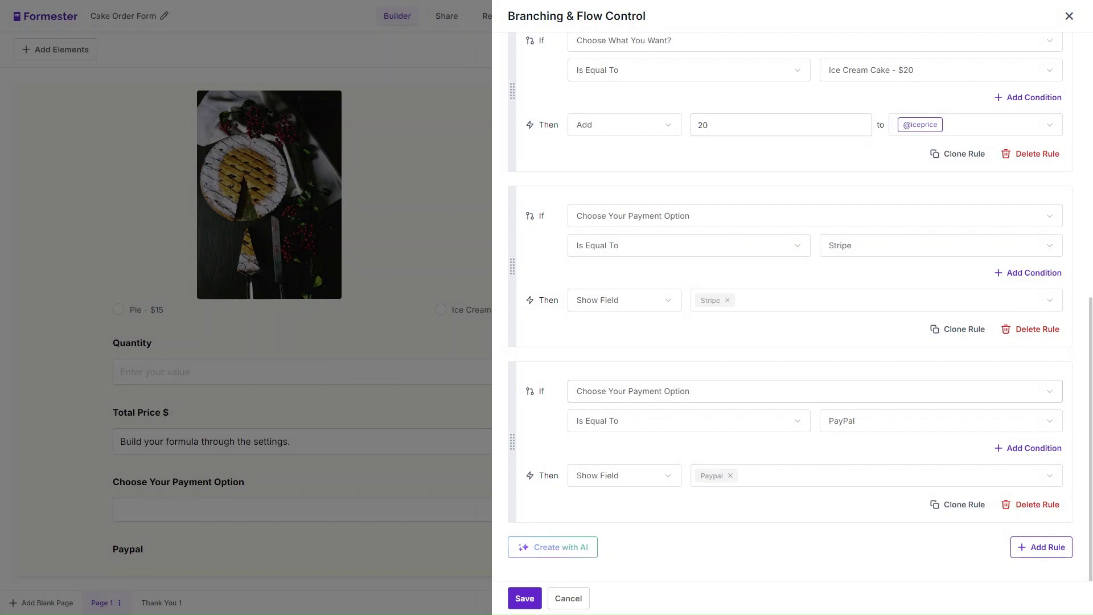
click(524, 598)
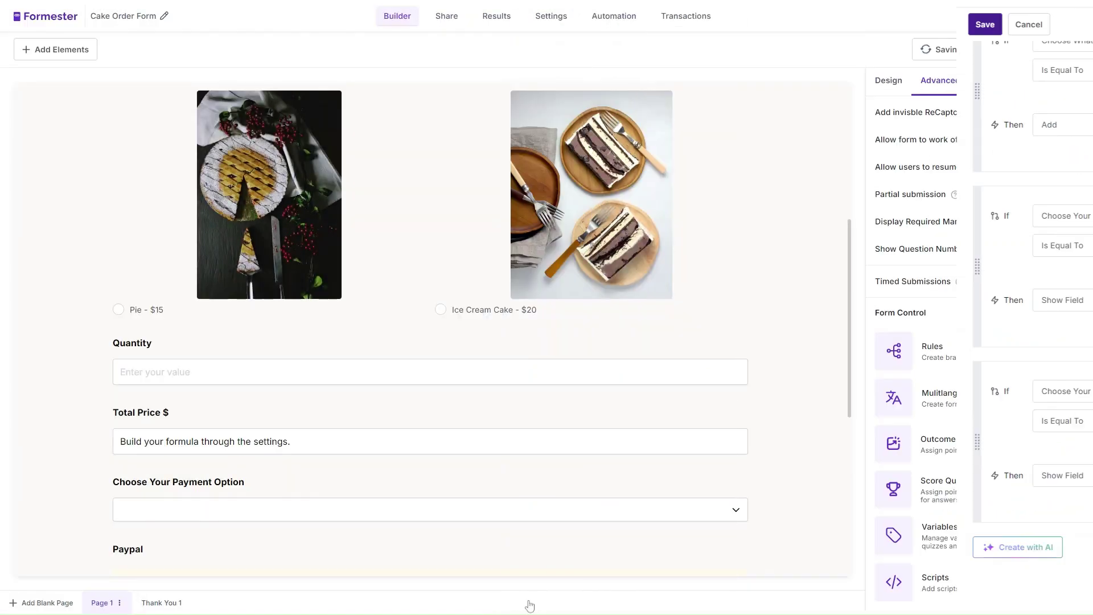
Open the Total Price $ field's settings and insert the Quantity answer as the formula's first term.
click(363, 426)
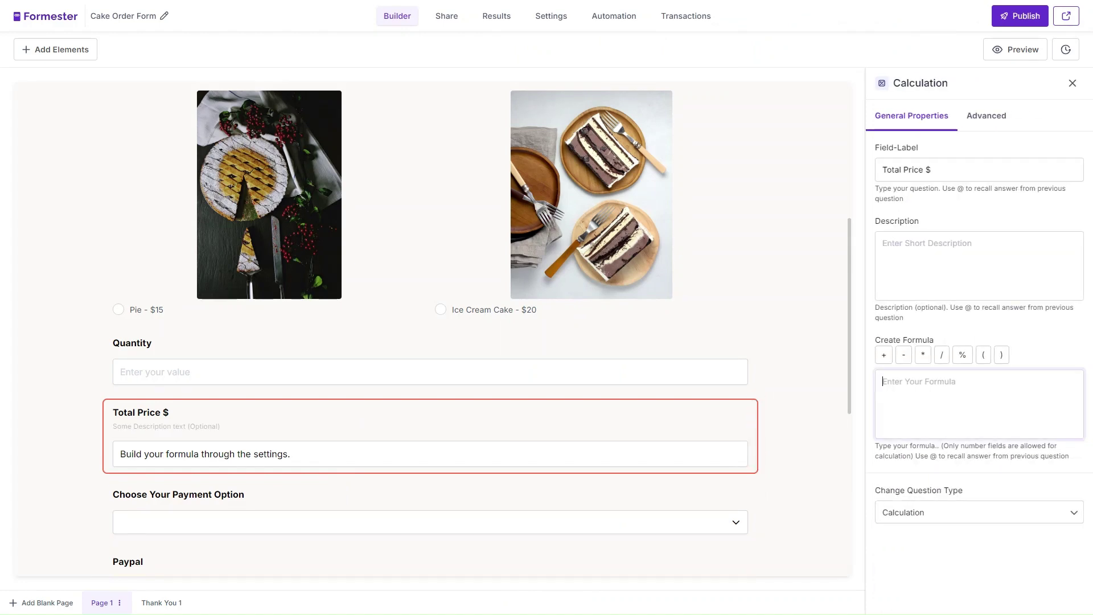
scroll(346, 481, up, 1)
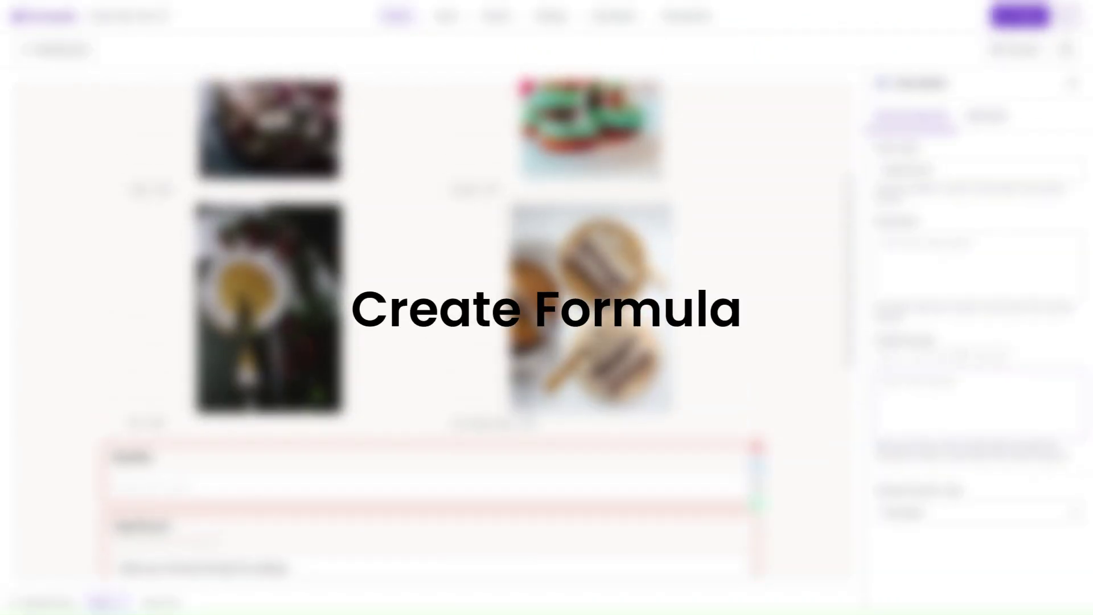
scroll(345, 480, up, 2)
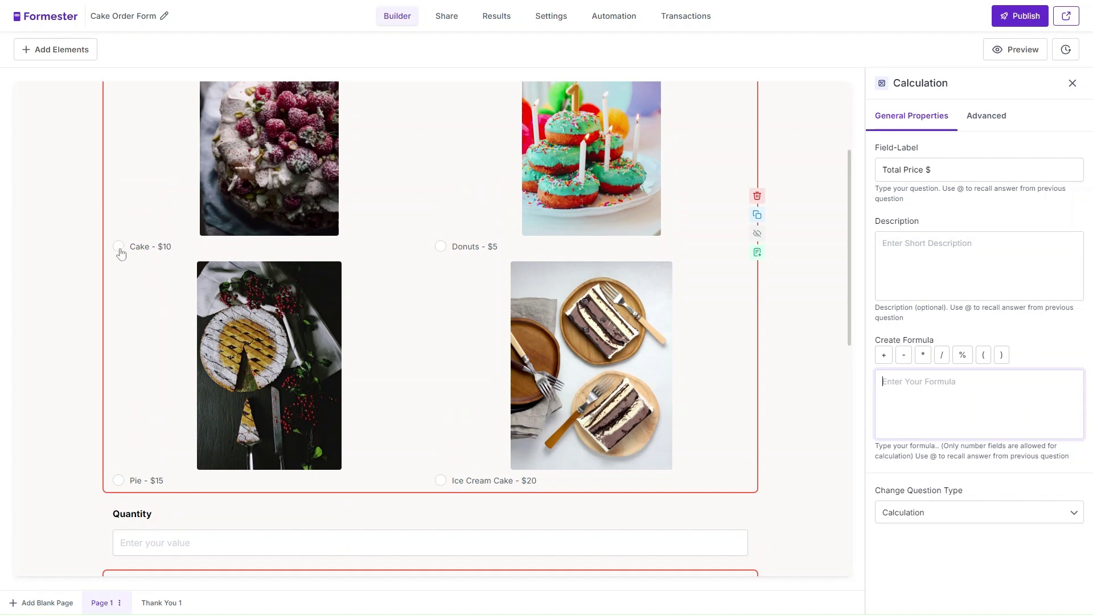
scroll(158, 262, down, 2)
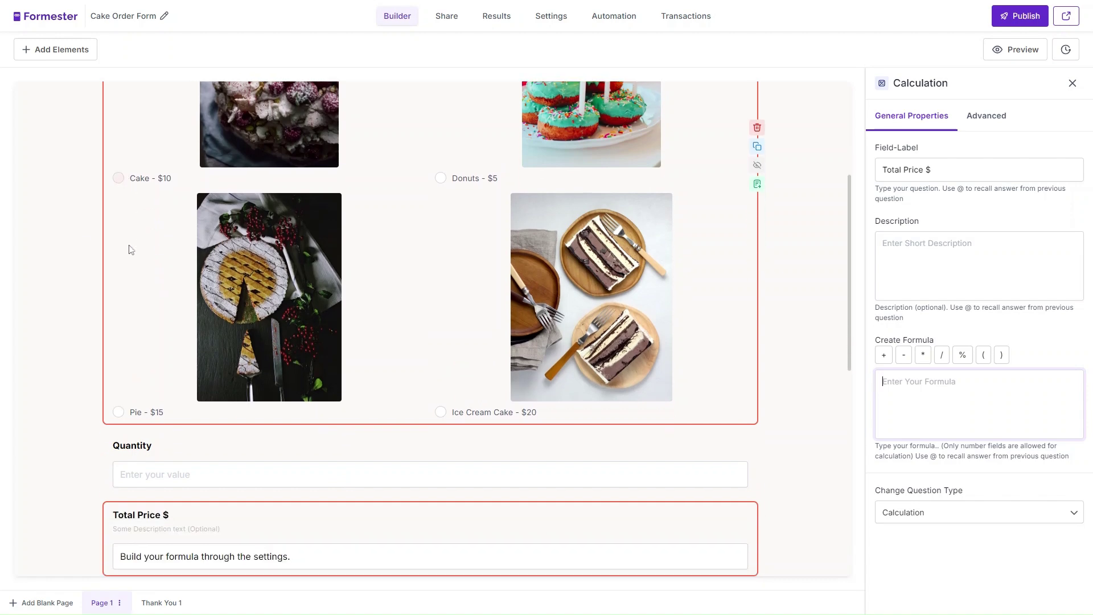
scroll(165, 405, down, 2)
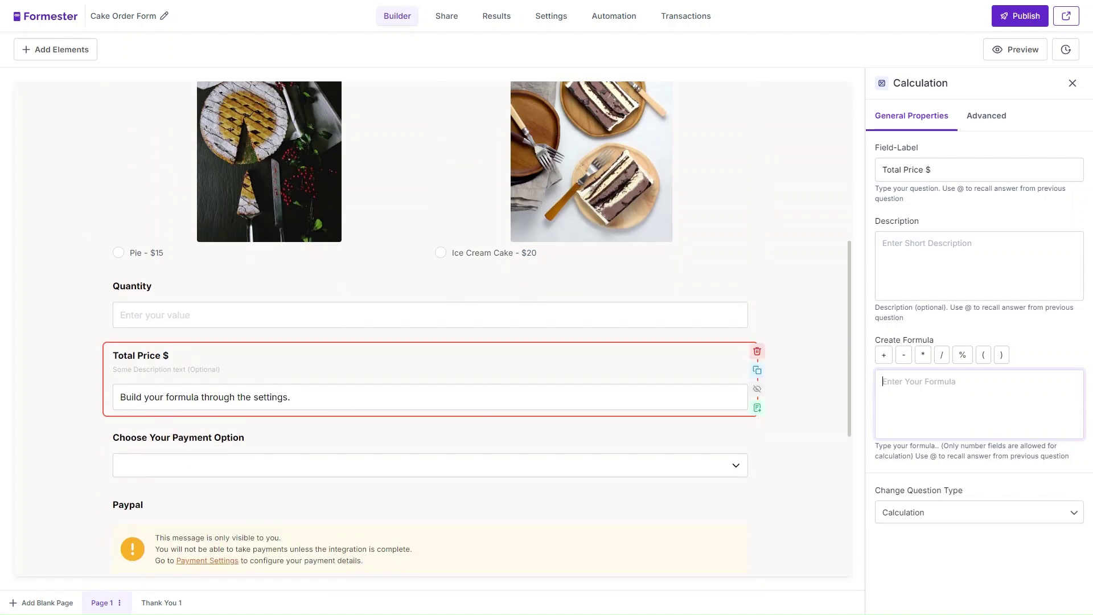
scroll(212, 148, down, 4)
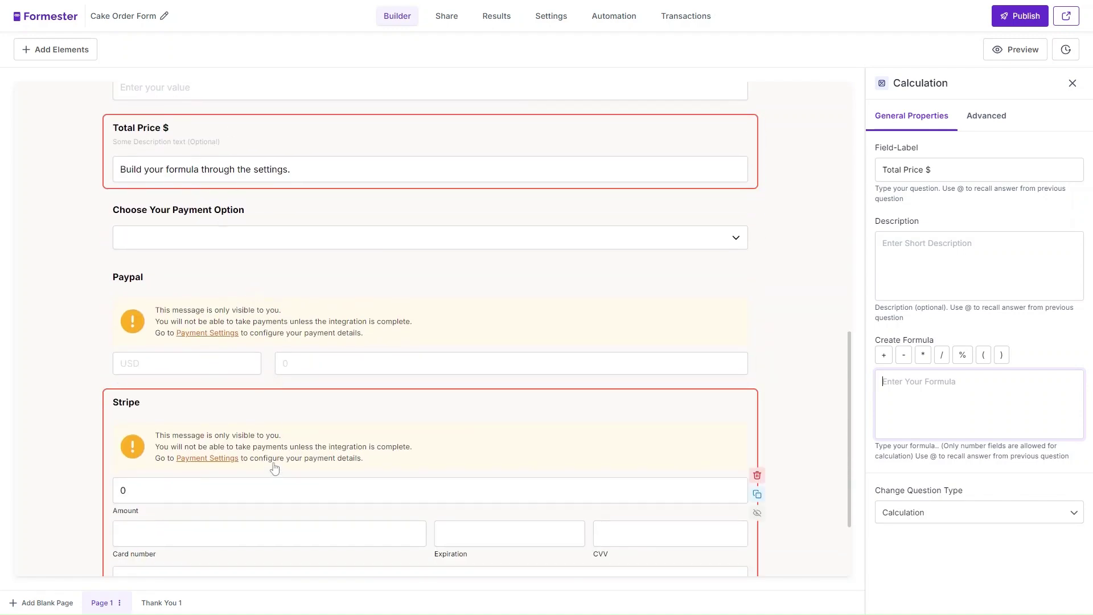
scroll(301, 426, up, 3)
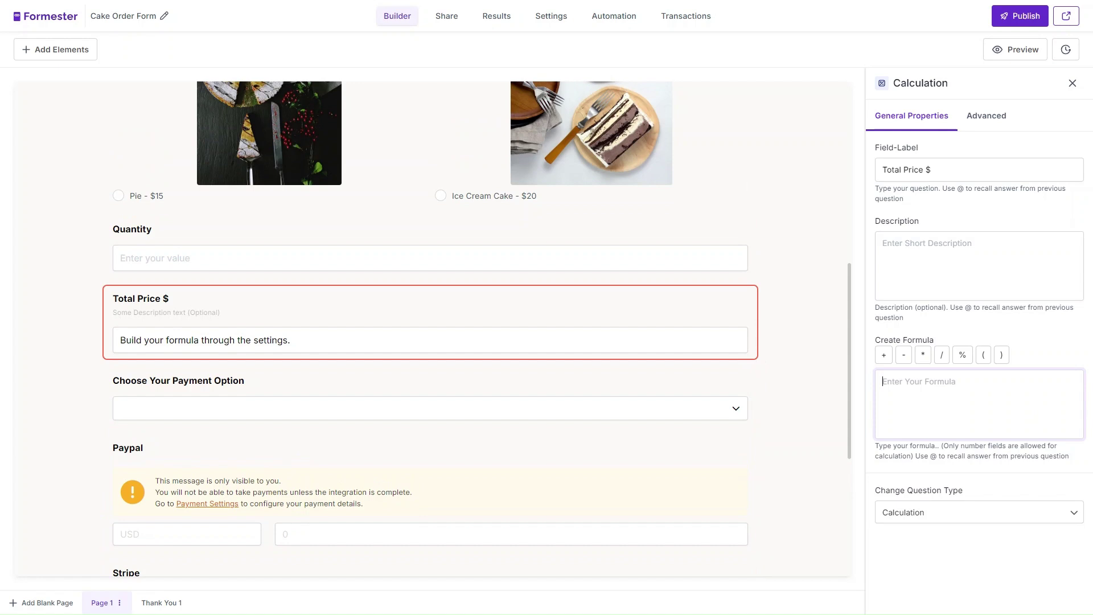
text(@)
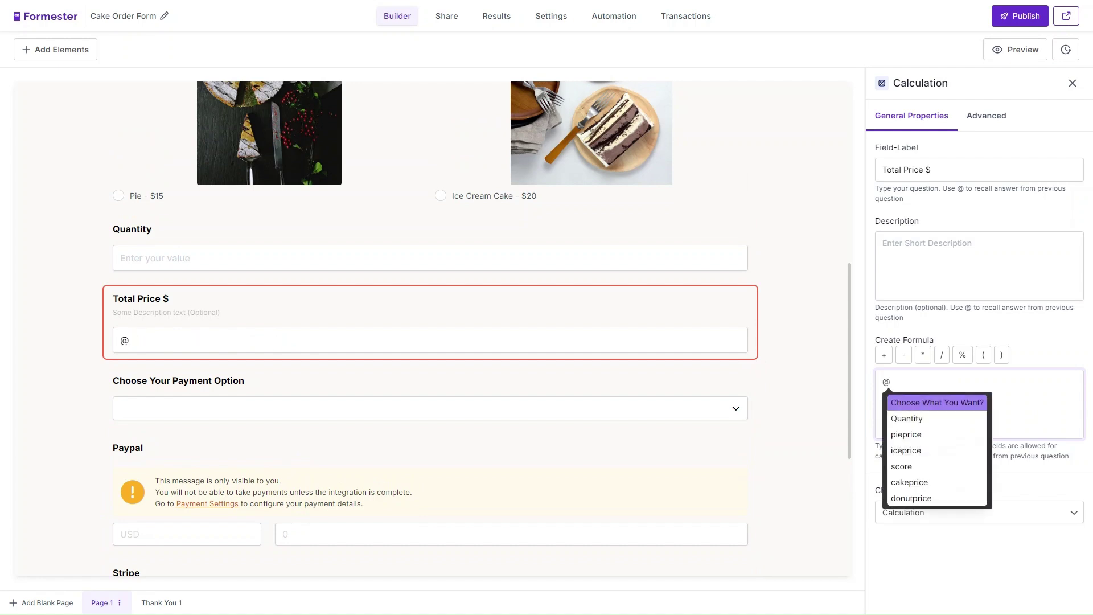
click(915, 419)
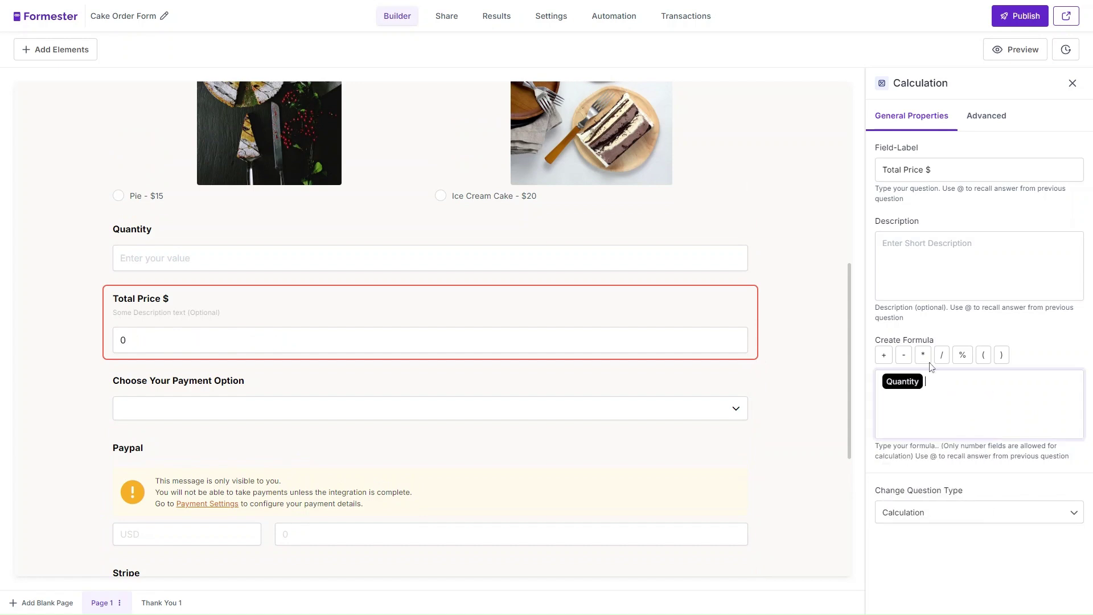
Complete the Total Price $ formula by multiplying Quantity by (pieprice + iceprice + cakeprice + donutprice).
click(923, 355)
text((@)
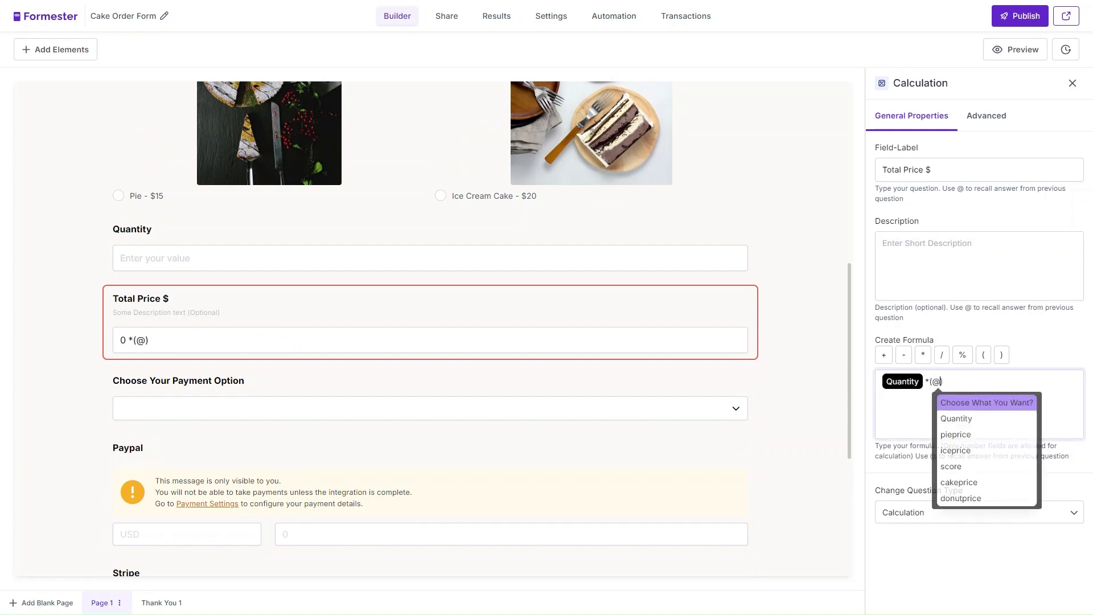
click(968, 439)
text(+)
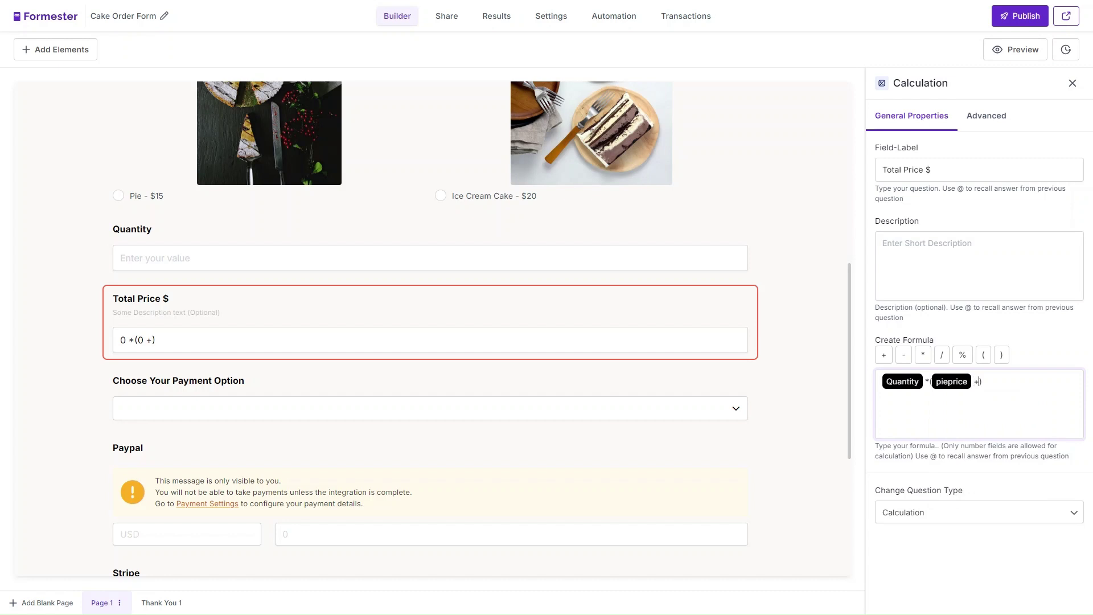
text( @)
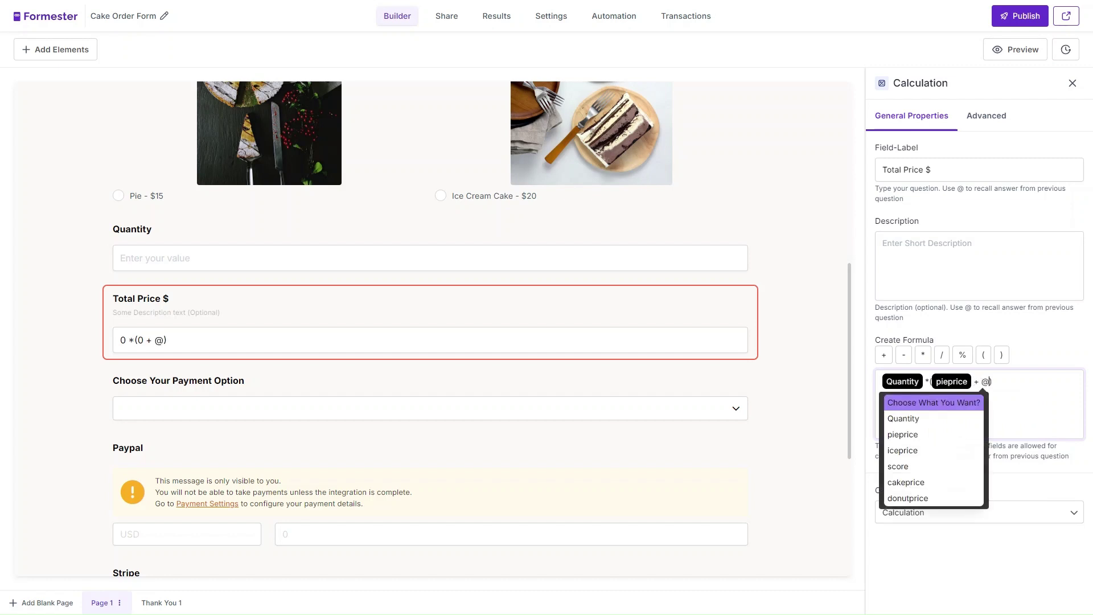
click(928, 455)
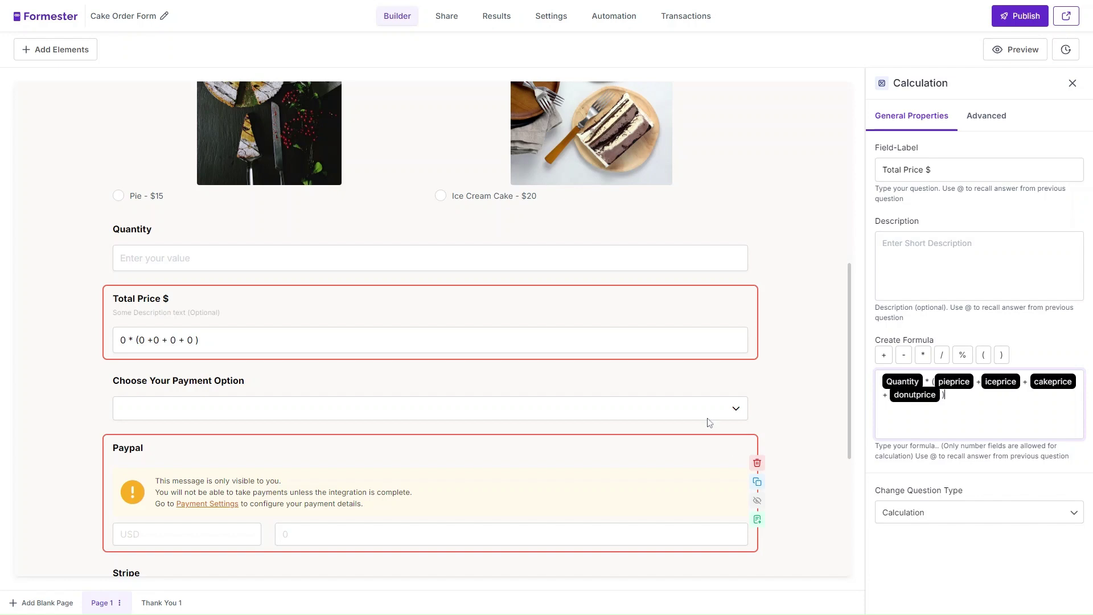
Set the Paypal field's amount to the Total Price $ answer, and open the Stripe field's settings to check its amount.
scroll(293, 311, down, 2)
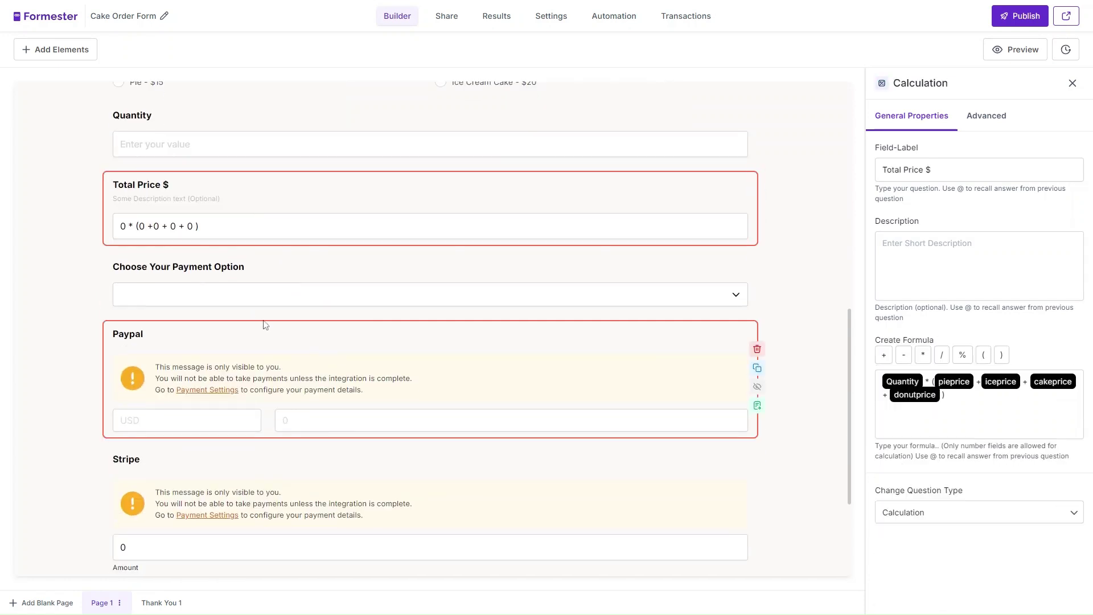
click(283, 346)
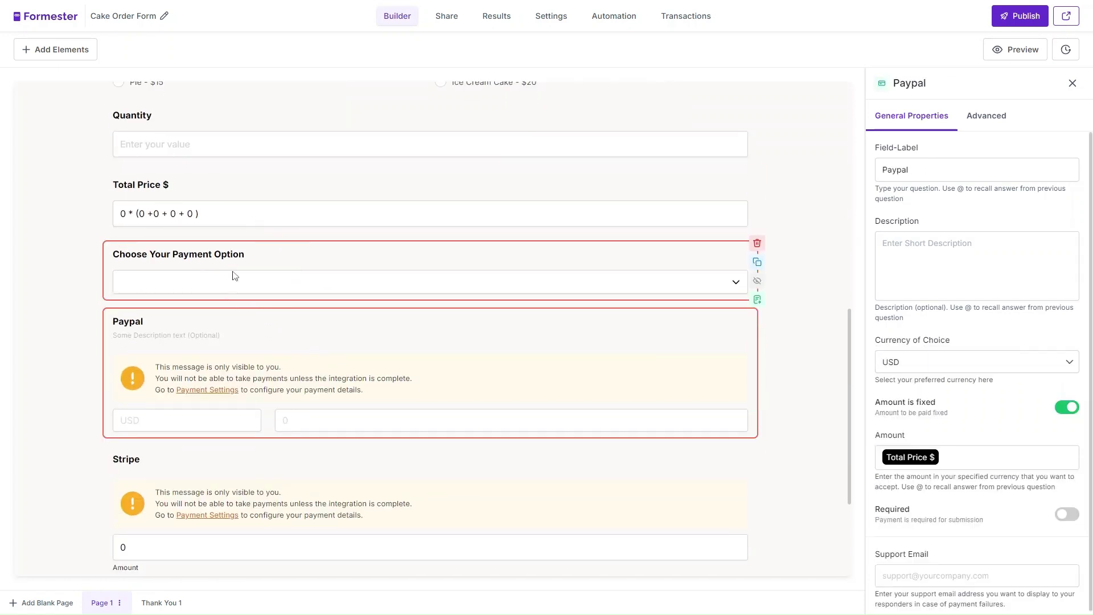
triple_click(970, 457)
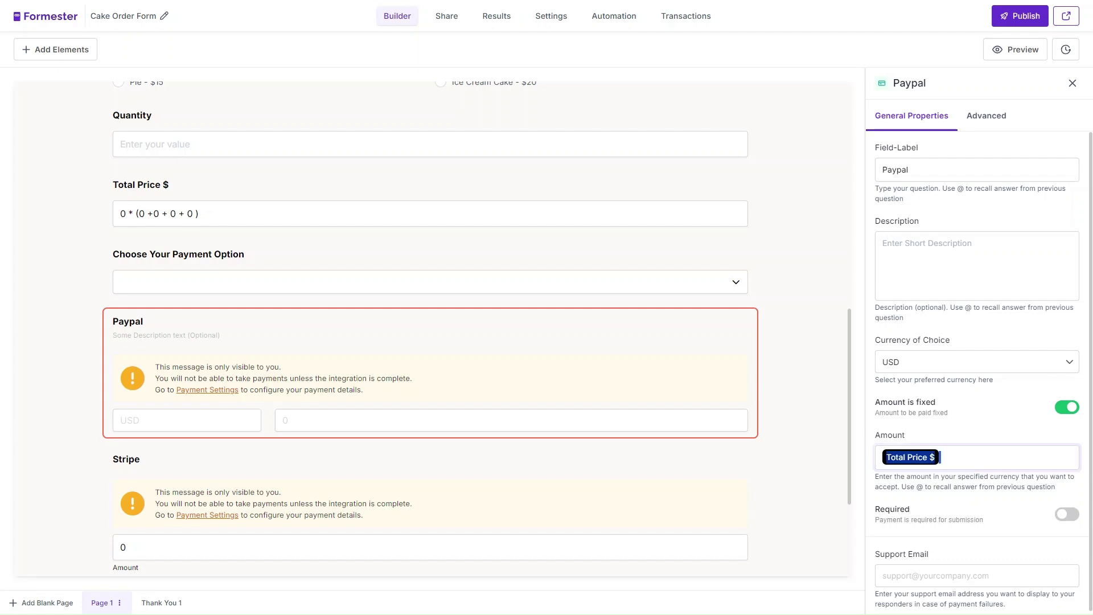
text(@)
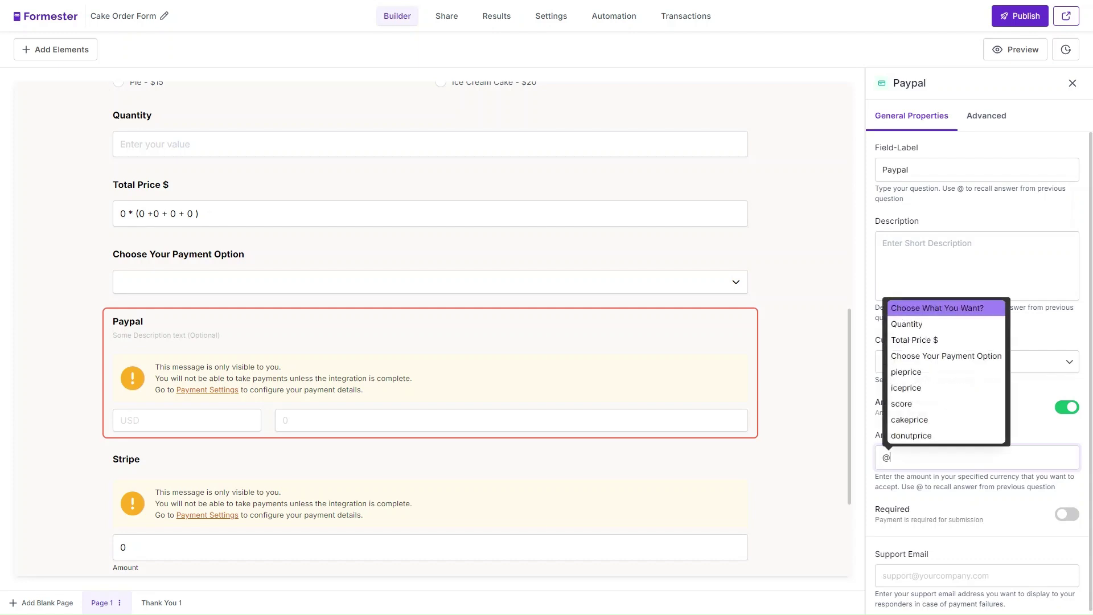
click(946, 341)
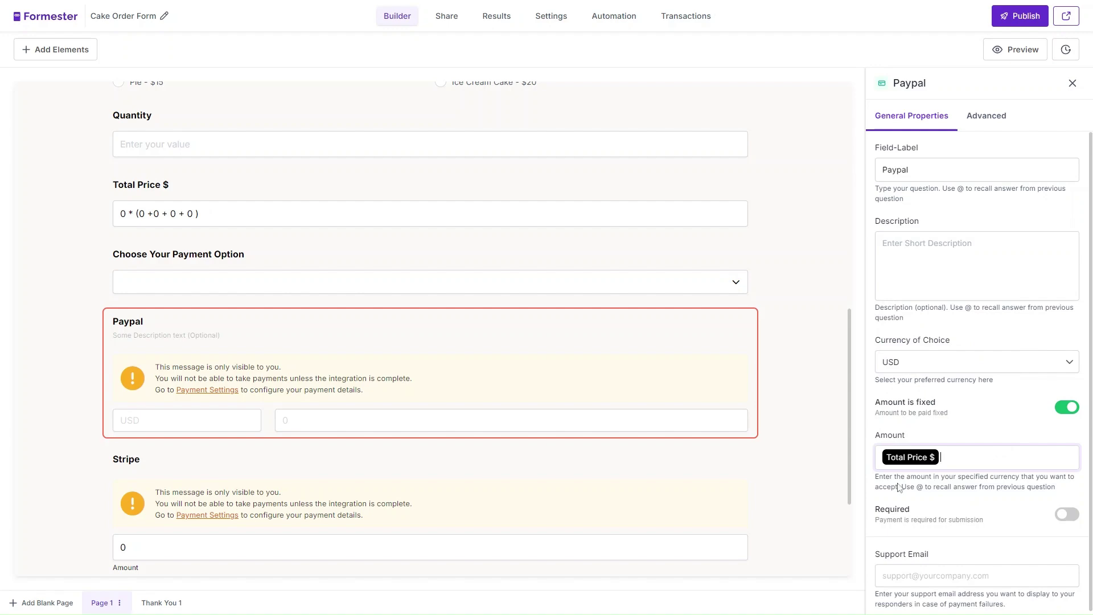
click(446, 477)
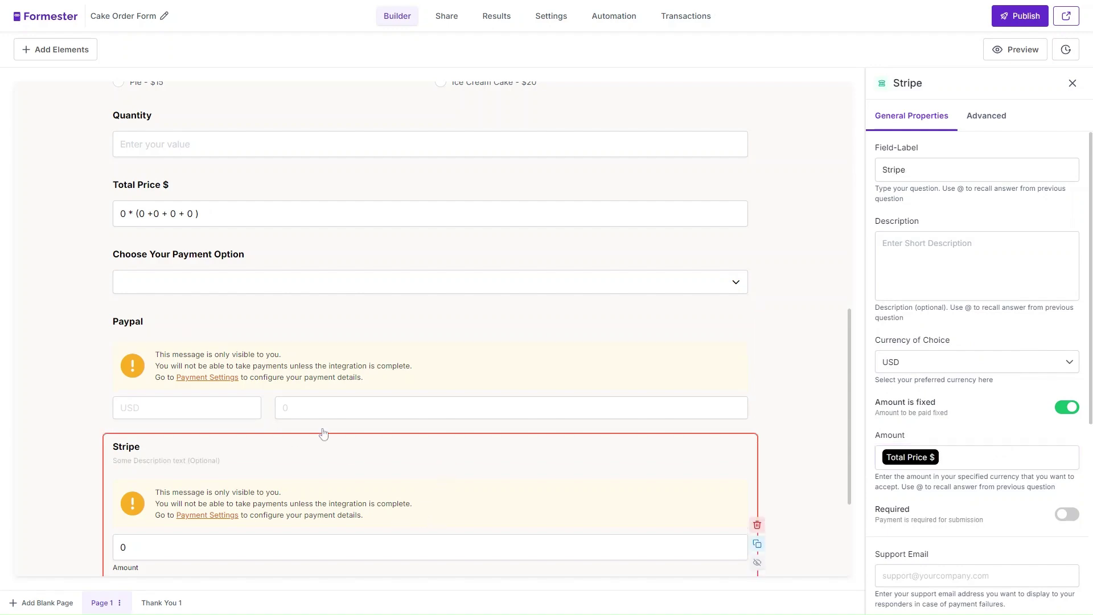
Publish the Cake Order Form and open its preview.
scroll(696, 410, up, 7)
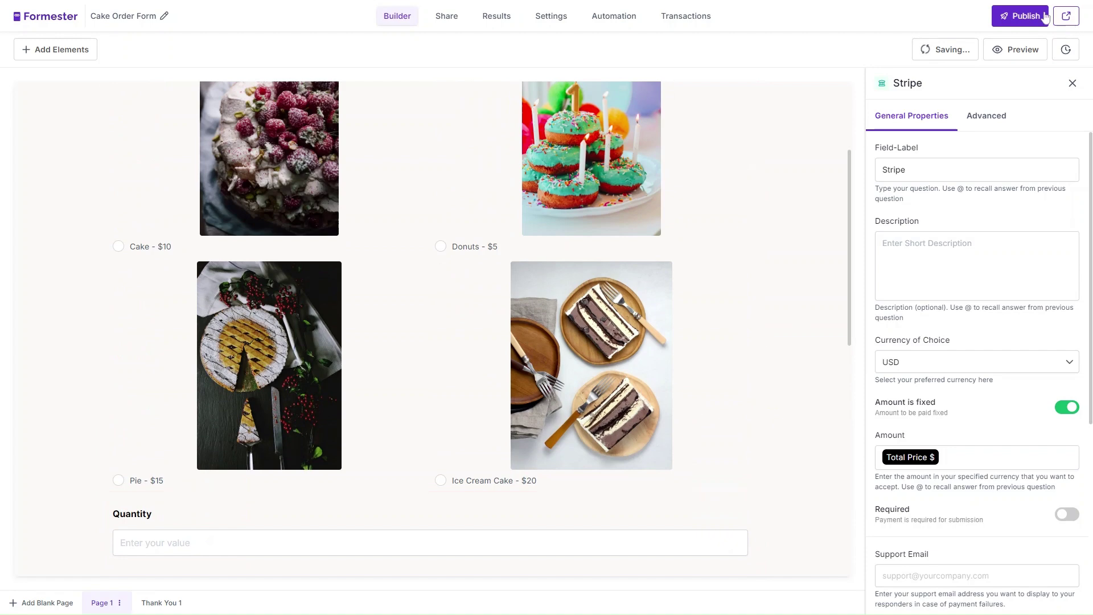
click(1021, 25)
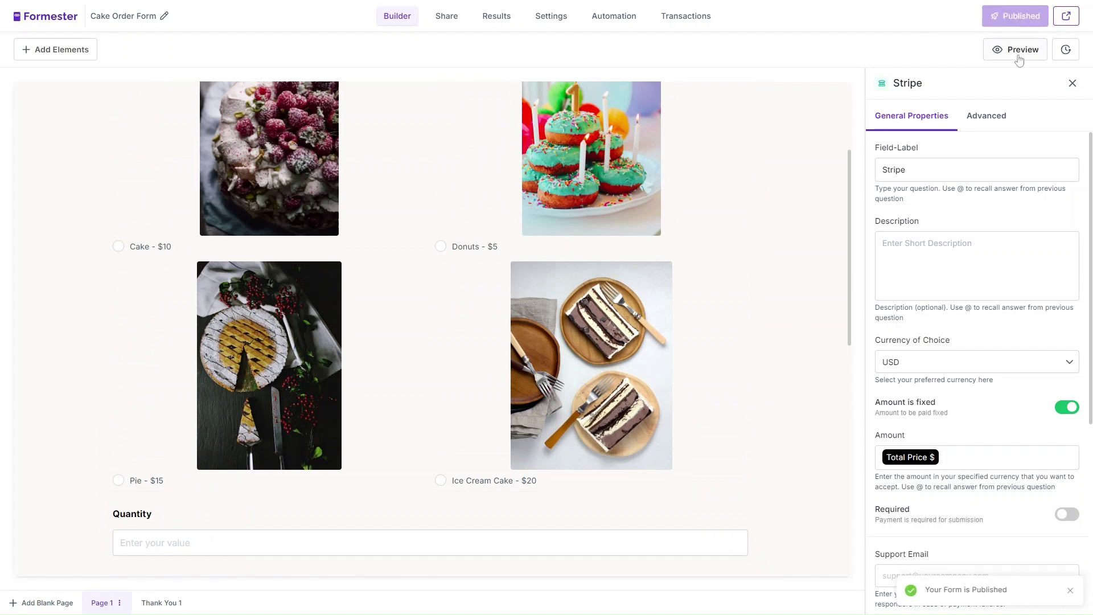
click(1021, 55)
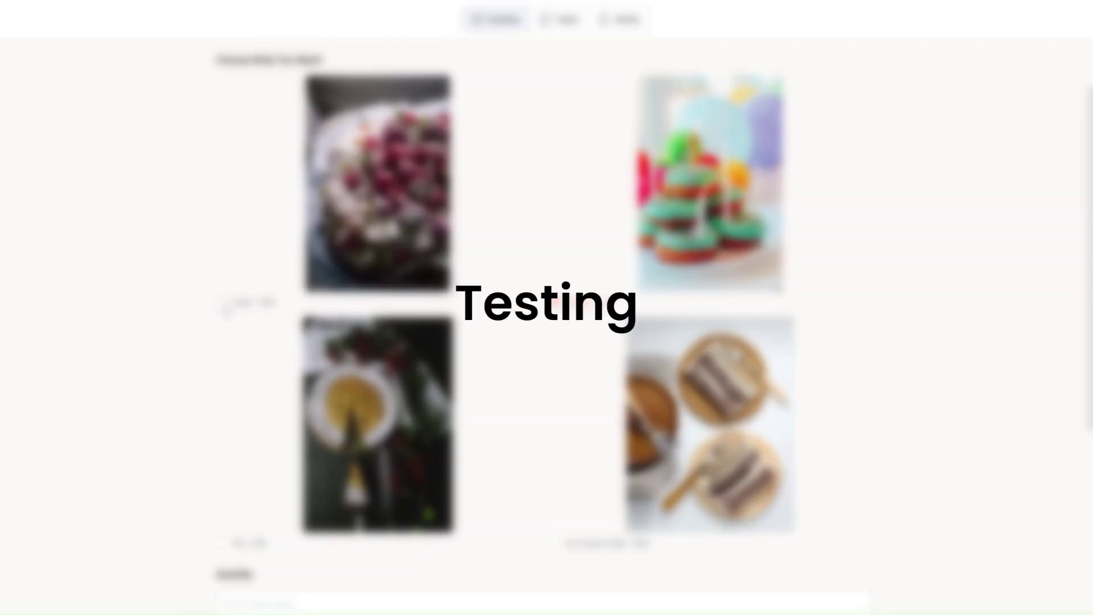
Choose Cake - $10 in the preview, set the quantity to 5 and check the total price.
scroll(230, 316, down, 4)
click(240, 375)
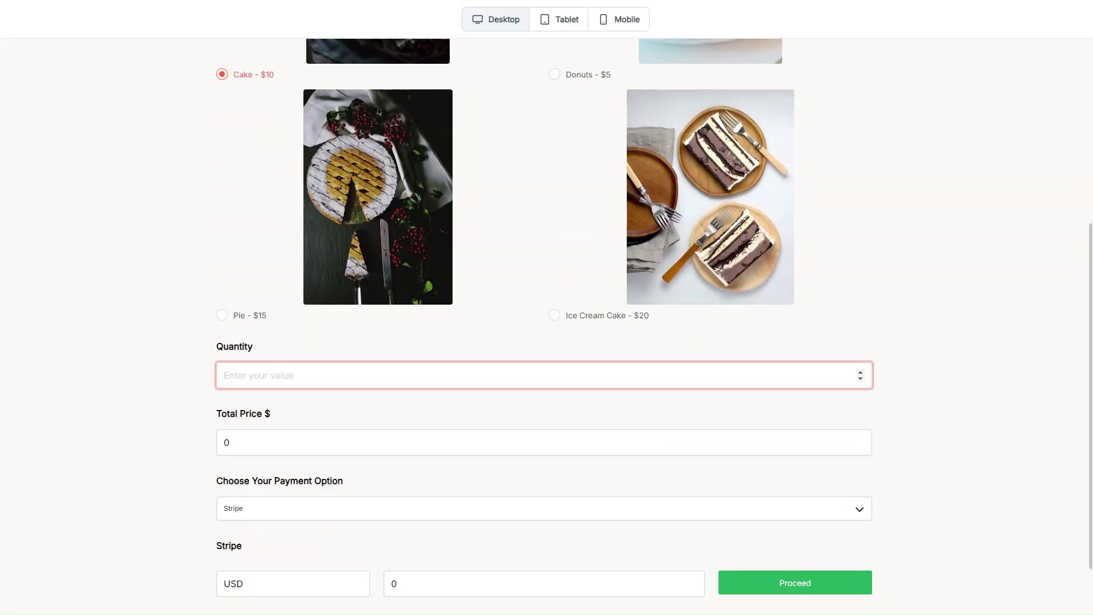
text(5)
drag(236, 442, 223, 443)
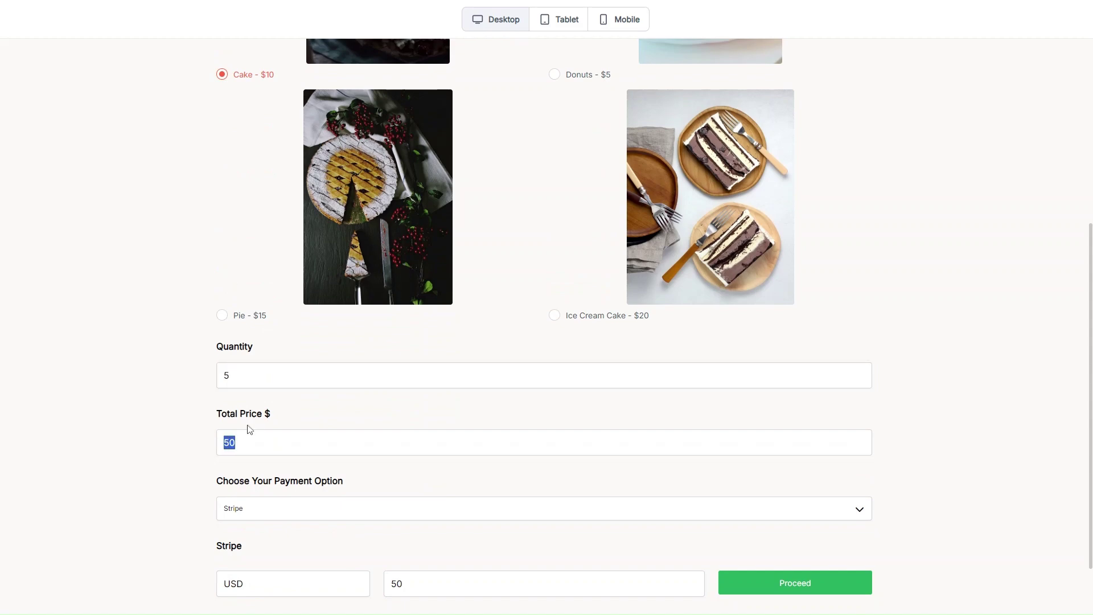
Test the total price with Donuts - $5, Pie - $15 and finally Ice Cream Cake - $20.
scroll(260, 425, up, 3)
click(554, 246)
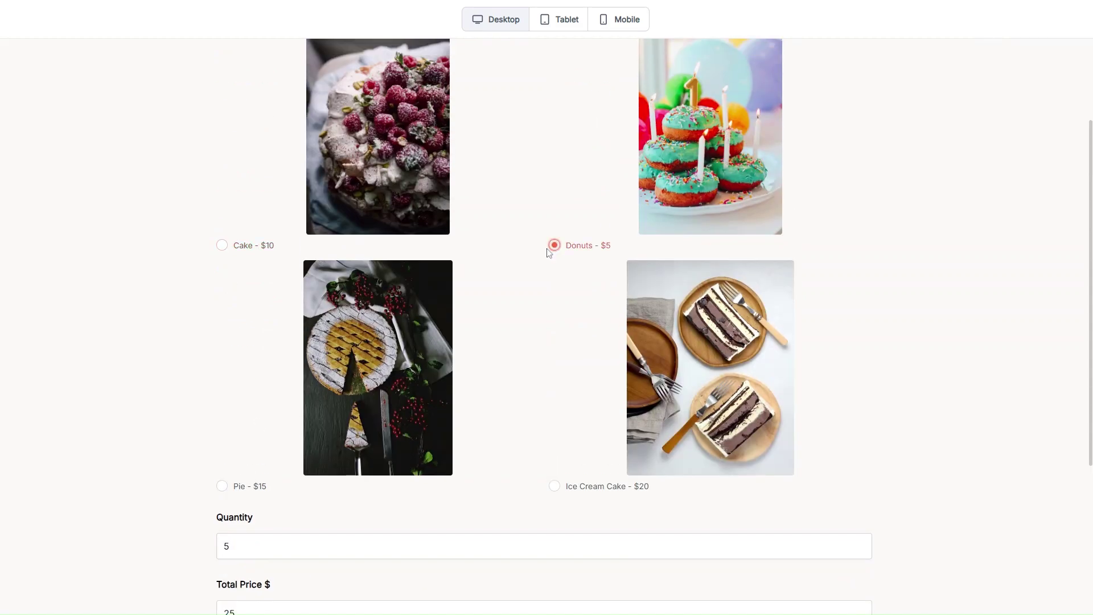
scroll(307, 493, down, 2)
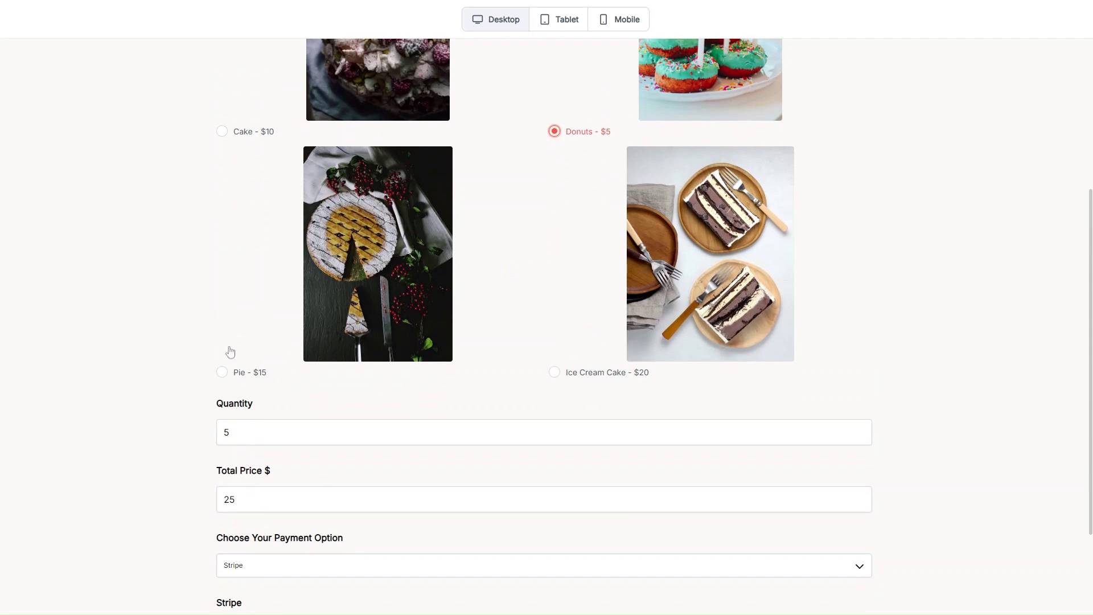
click(222, 372)
click(554, 372)
Switch the payment option to PayPal, check the amount in its payment field, and switch back to Stripe.
scroll(263, 444, down, 2)
click(263, 441)
click(269, 453)
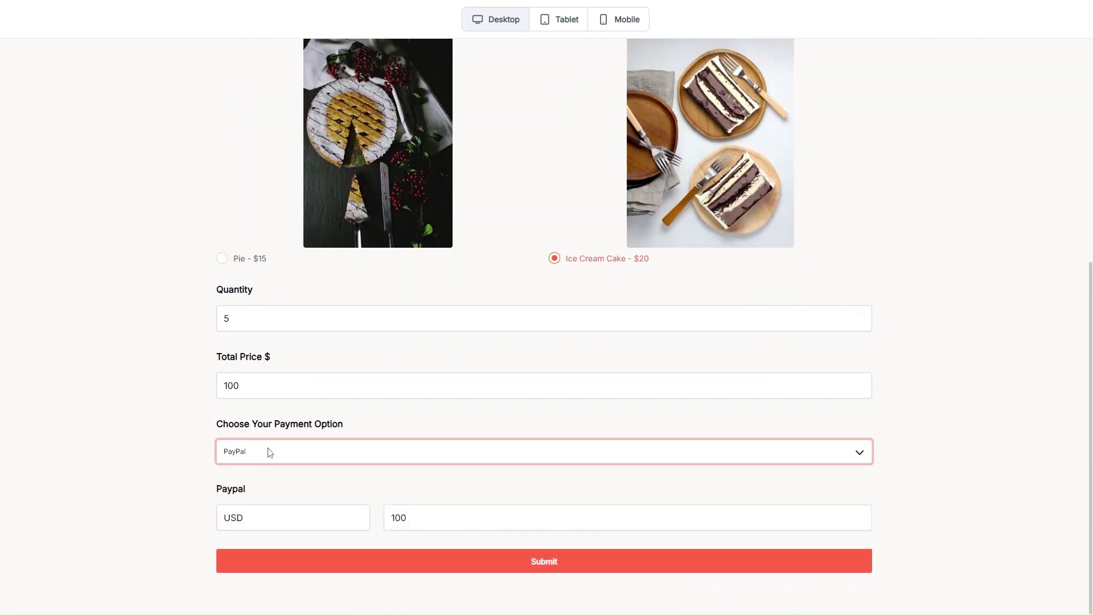
drag(410, 518, 391, 518)
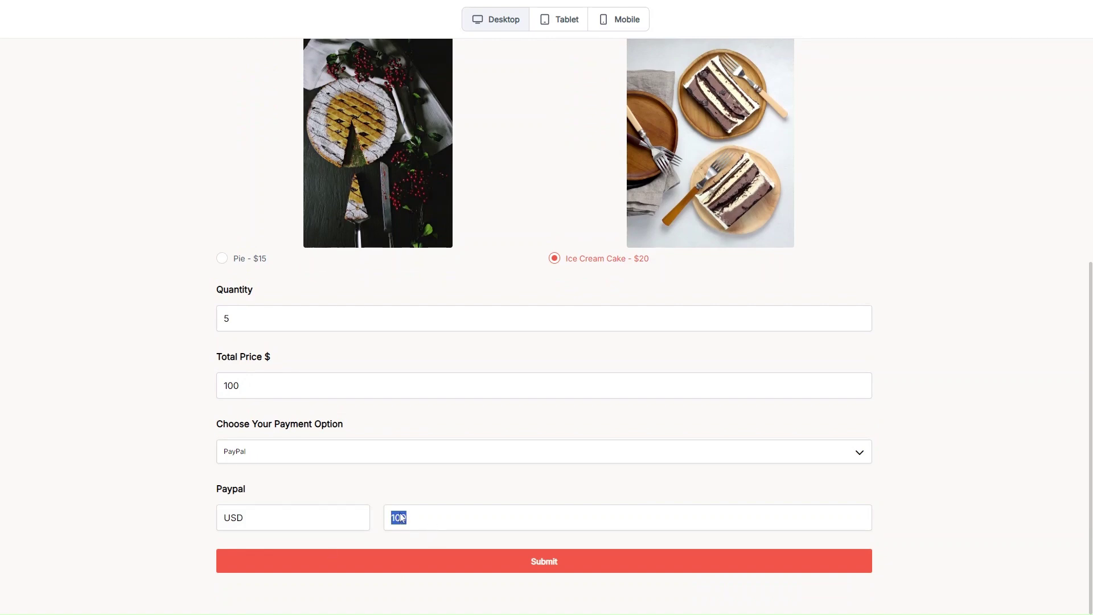
click(333, 457)
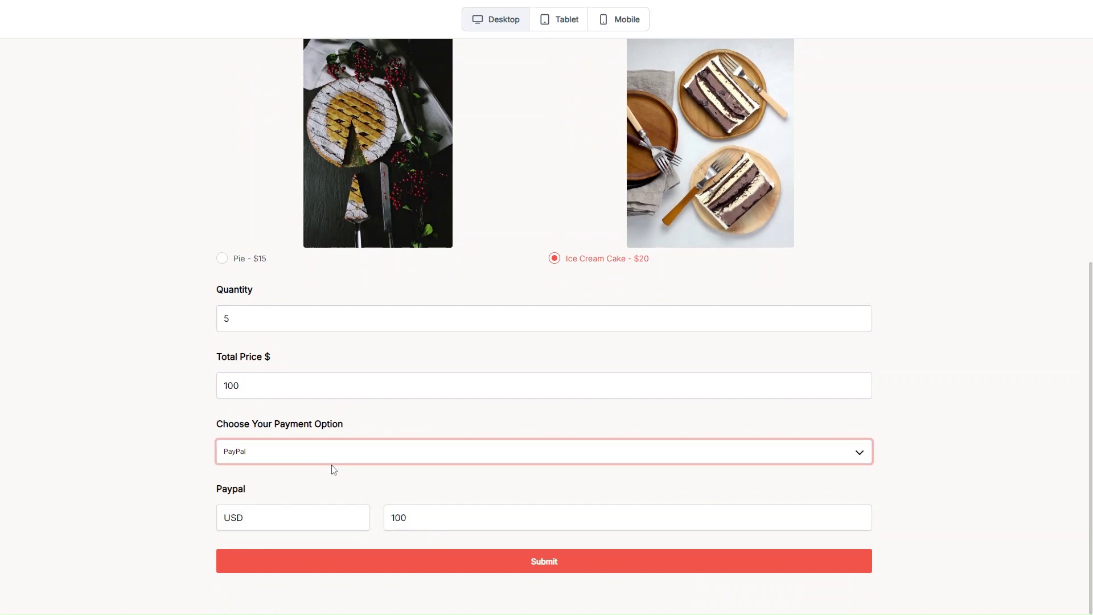
click(271, 439)
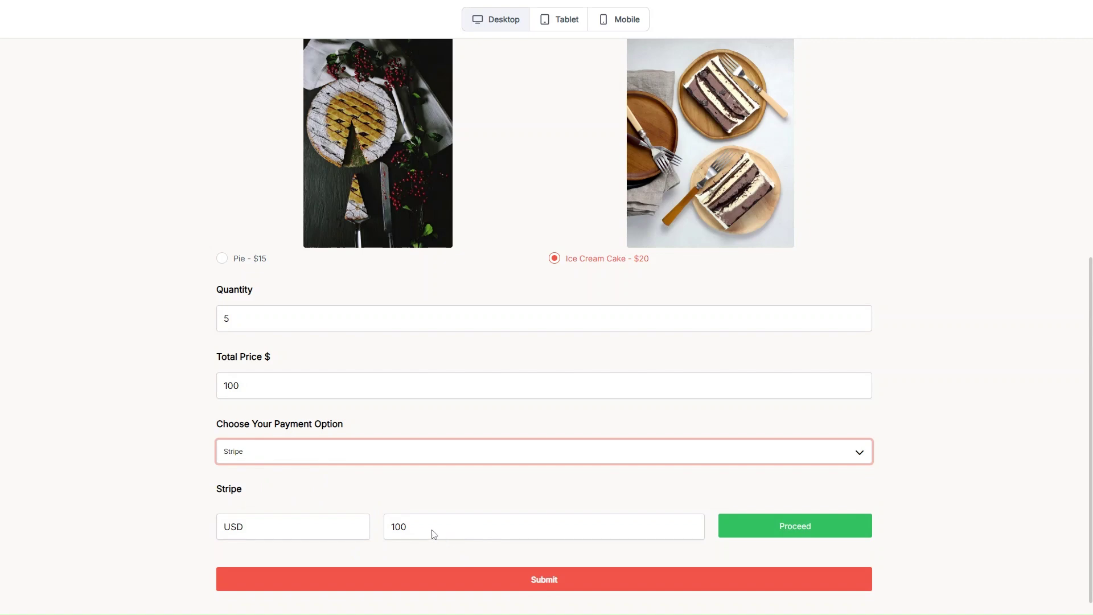